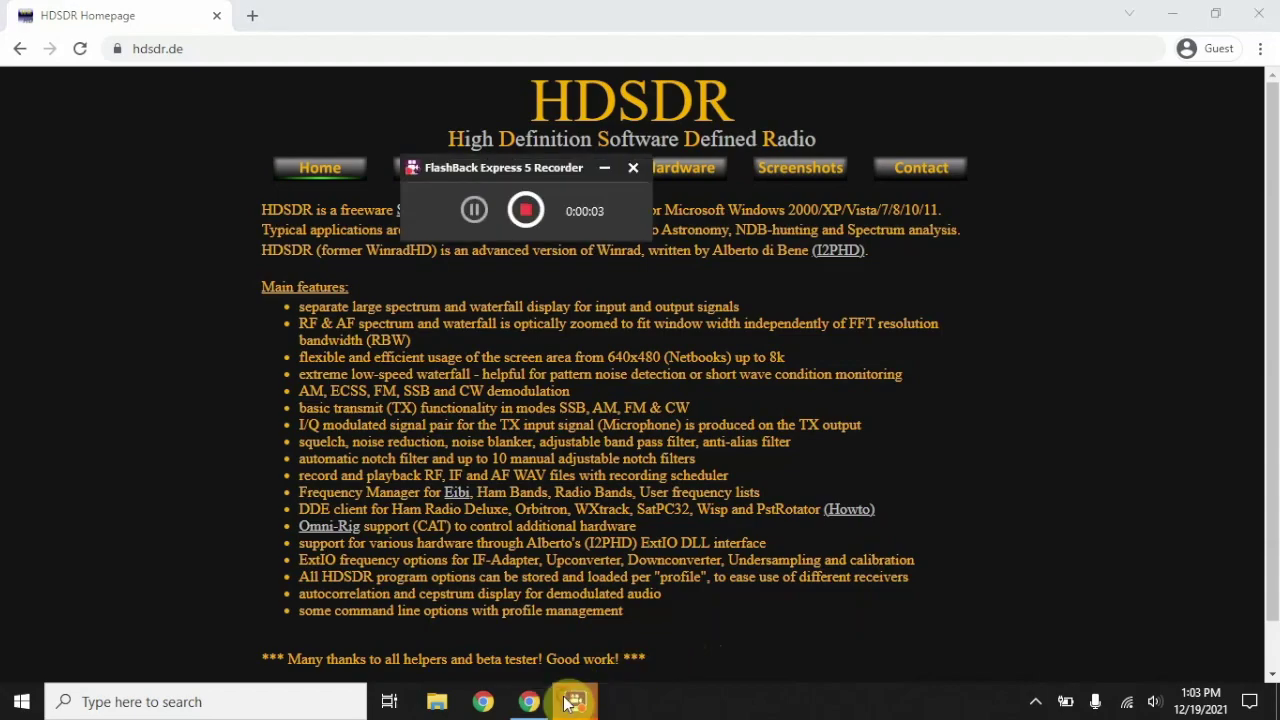
- Download HDSDR281b3_install.exe from the Download buttons on the hdsdr.de homepage
{"action": "left_click", "coordinate": [778, 568]}
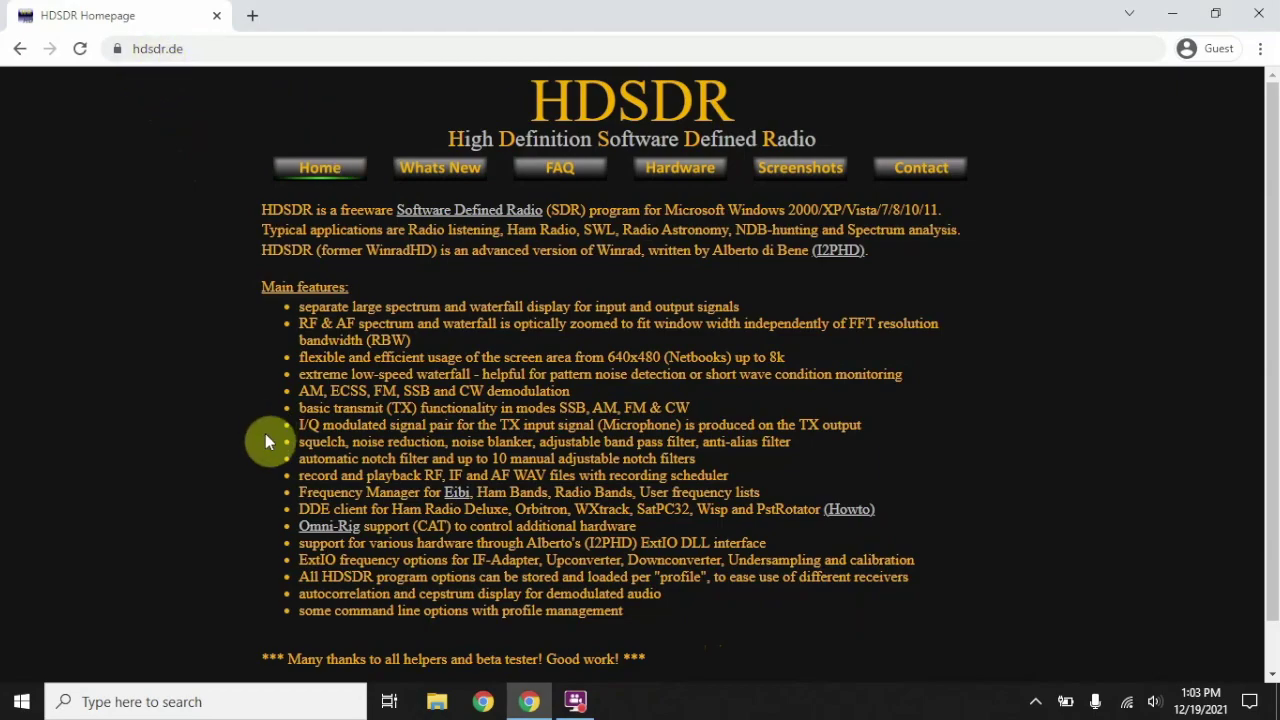
{"action": "scroll", "coordinate": [268, 441], "scroll_direction": "down", "scroll_amount": 1}
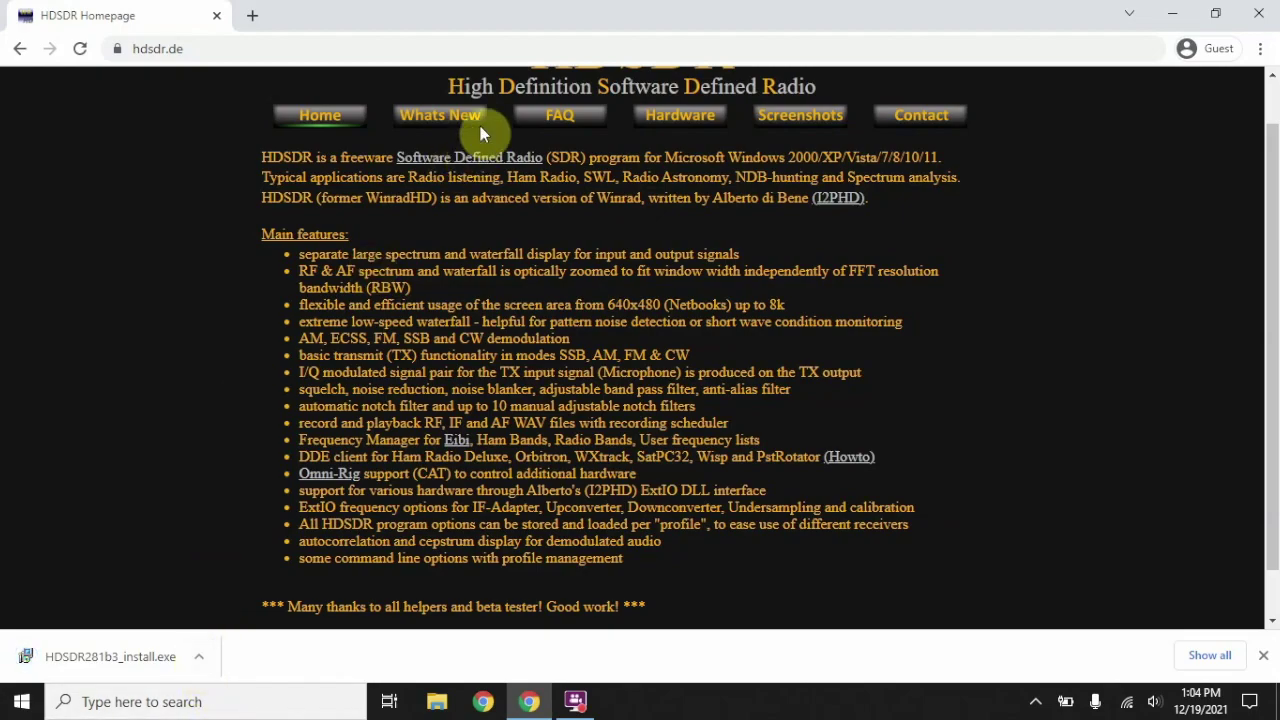
- Go to the HDSDR Hardware page and find the RTLSDR USB row's ExtIO_RTL2832.dll link
{"action": "left_click", "coordinate": [704, 122]}
{"action": "scroll", "coordinate": [562, 518], "scroll_direction": "down", "scroll_amount": 5}
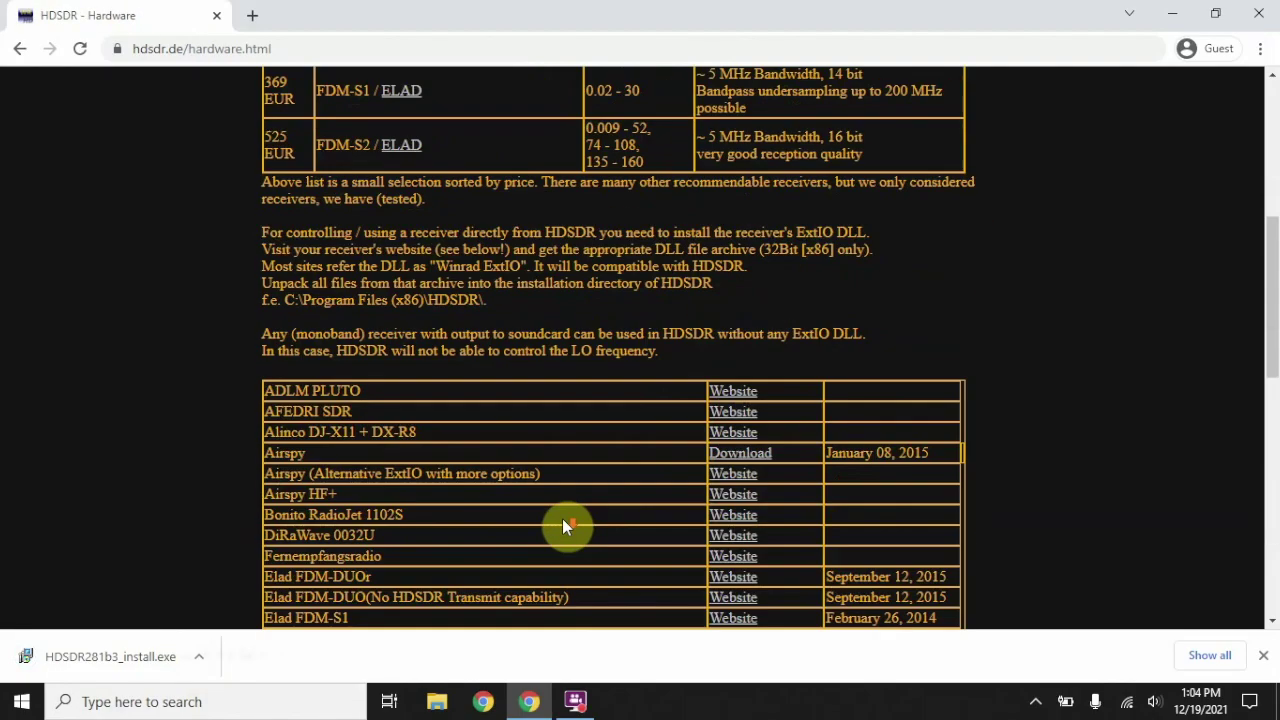
{"action": "scroll", "coordinate": [562, 518], "scroll_direction": "down", "scroll_amount": 8}
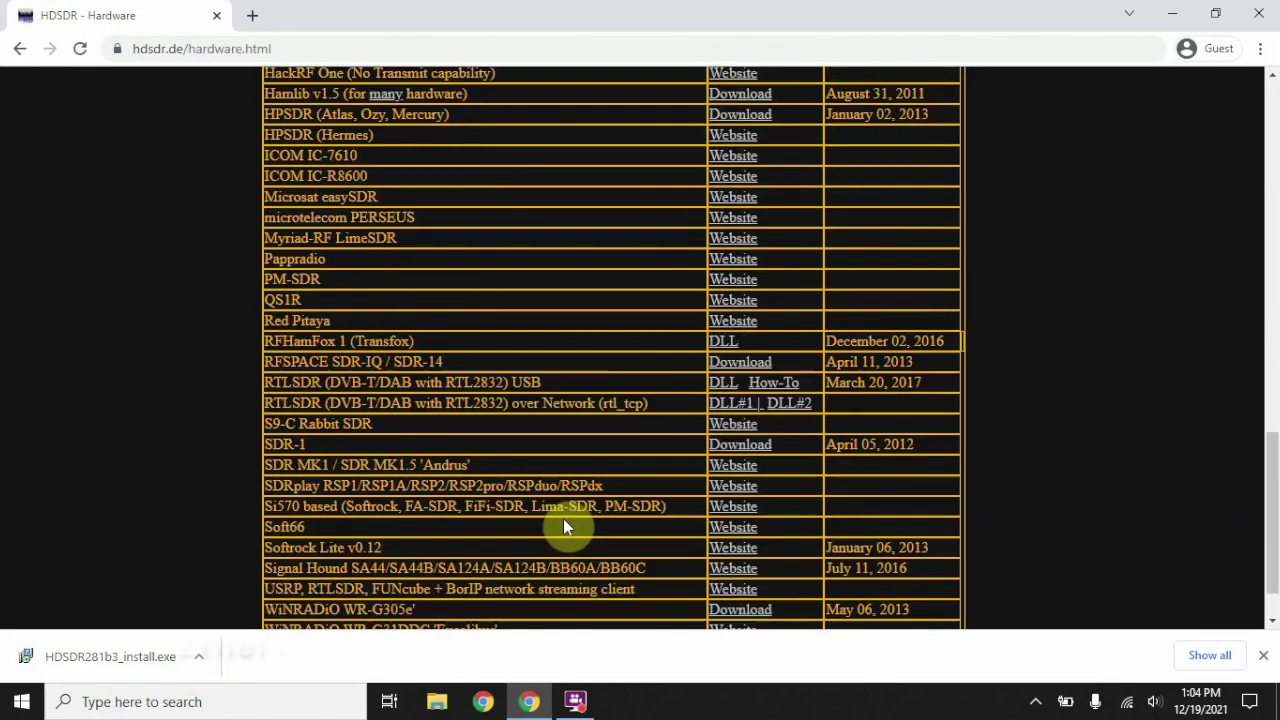
{"action": "scroll", "coordinate": [563, 518], "scroll_direction": "down", "scroll_amount": 2}
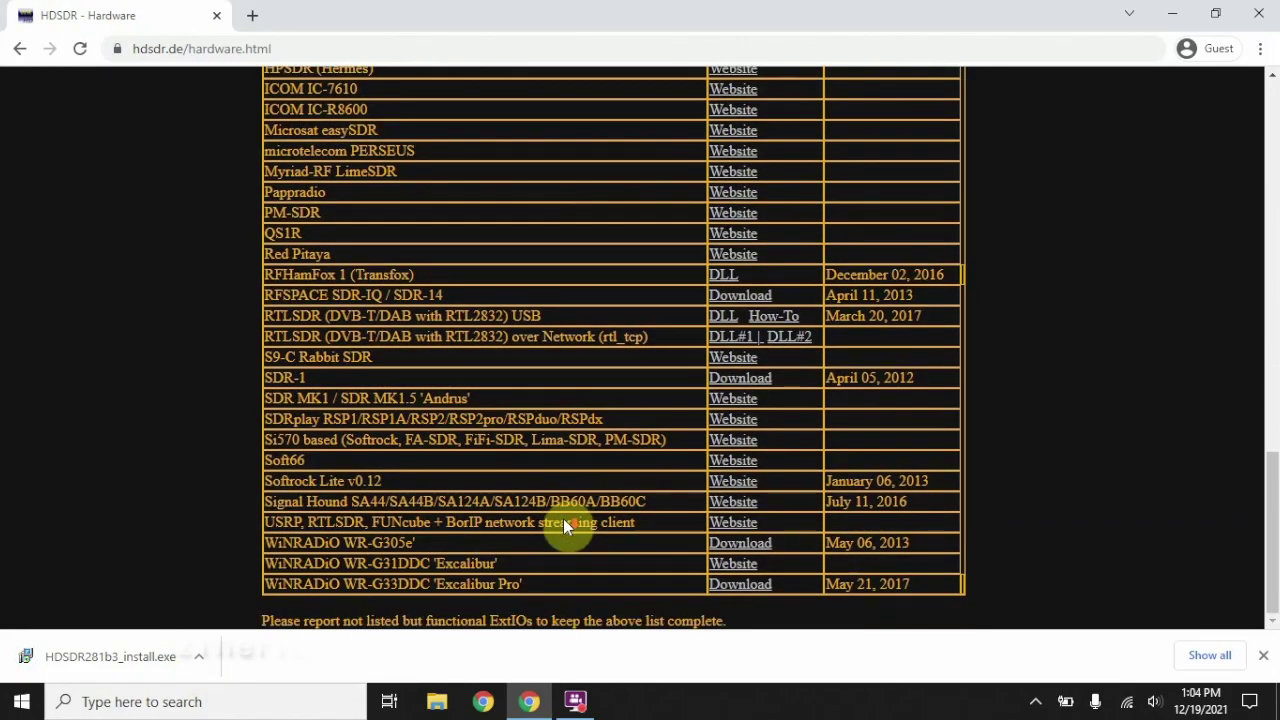
{"action": "left_click", "coordinate": [1270, 655]}
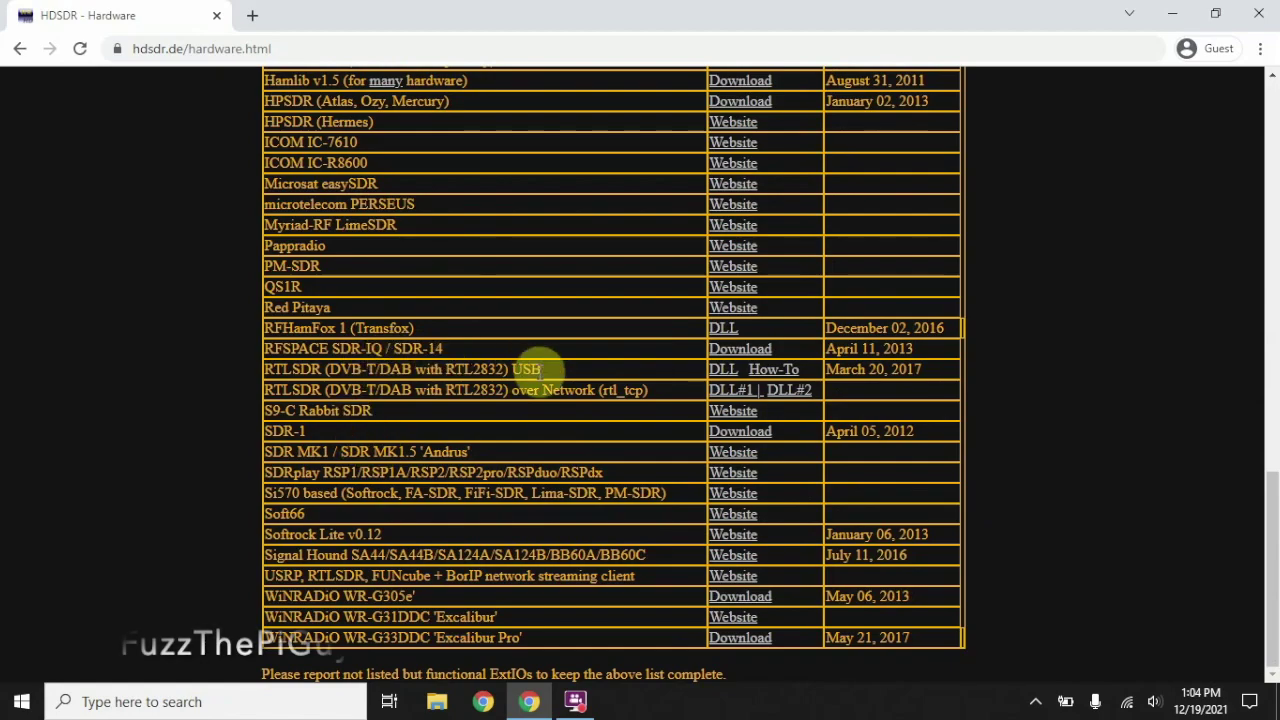
{"action": "left_click_drag", "start_coordinate": [291, 369], "coordinate": [547, 378]}
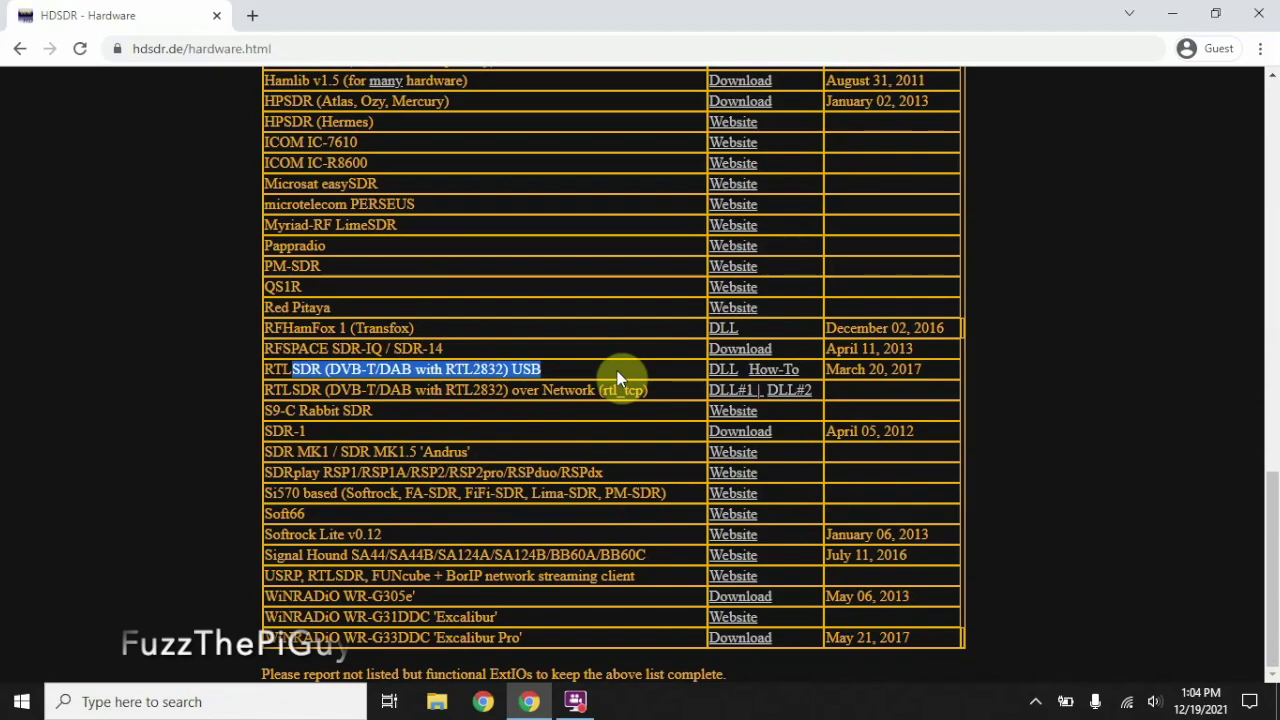
{"action": "right_click", "coordinate": [718, 372]}
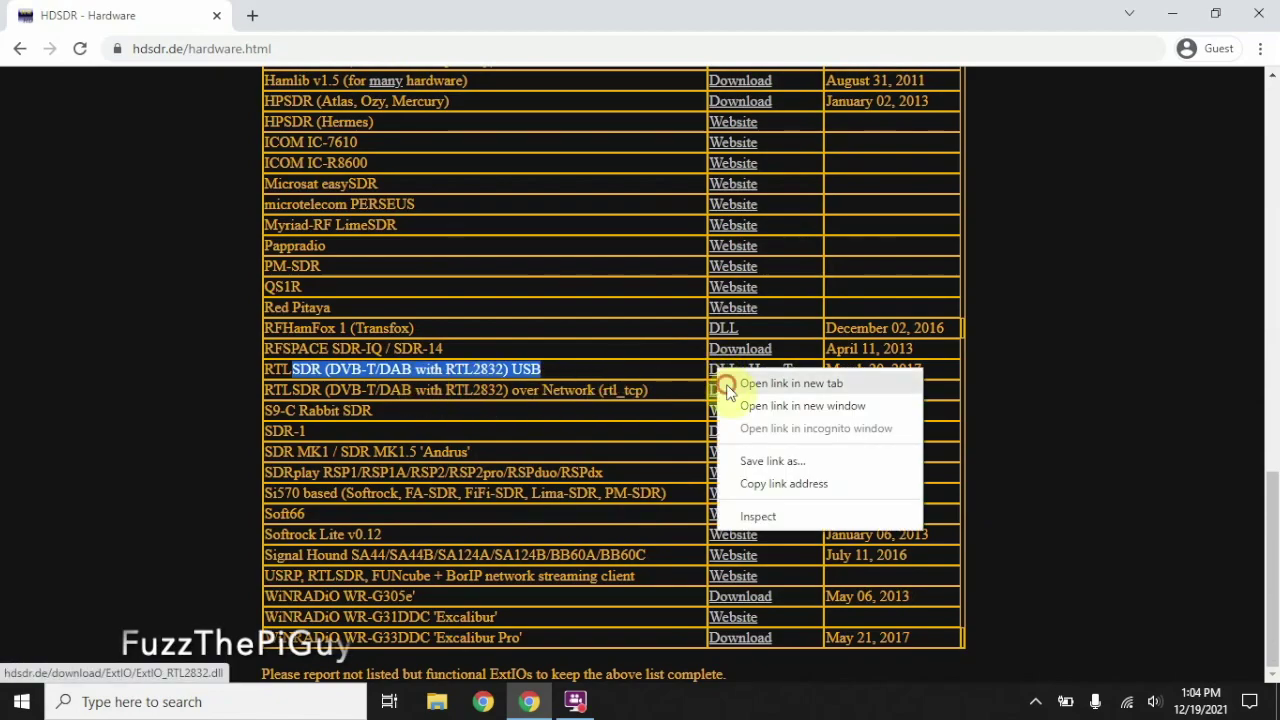
{"action": "left_click", "coordinate": [730, 381]}
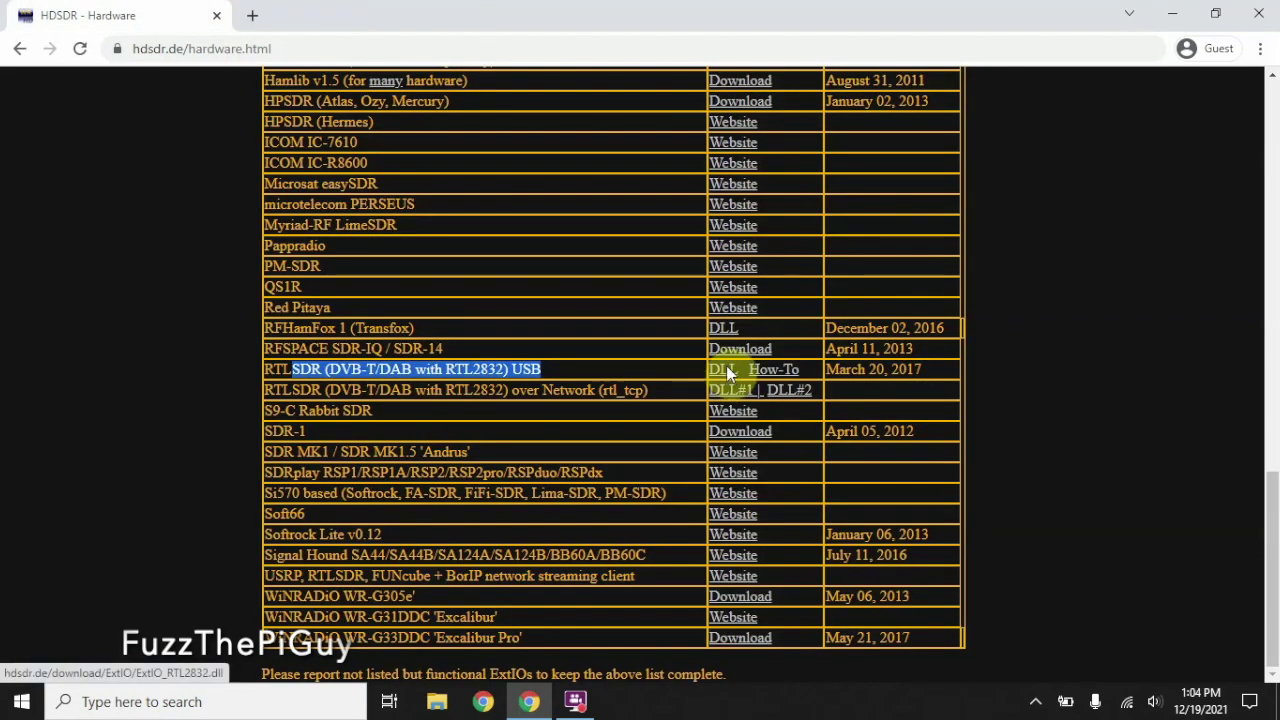
- Copy the DLL link address, load it in a new tab, and keep ExtIO_RTL2832.dll
{"action": "right_click", "coordinate": [724, 369]}
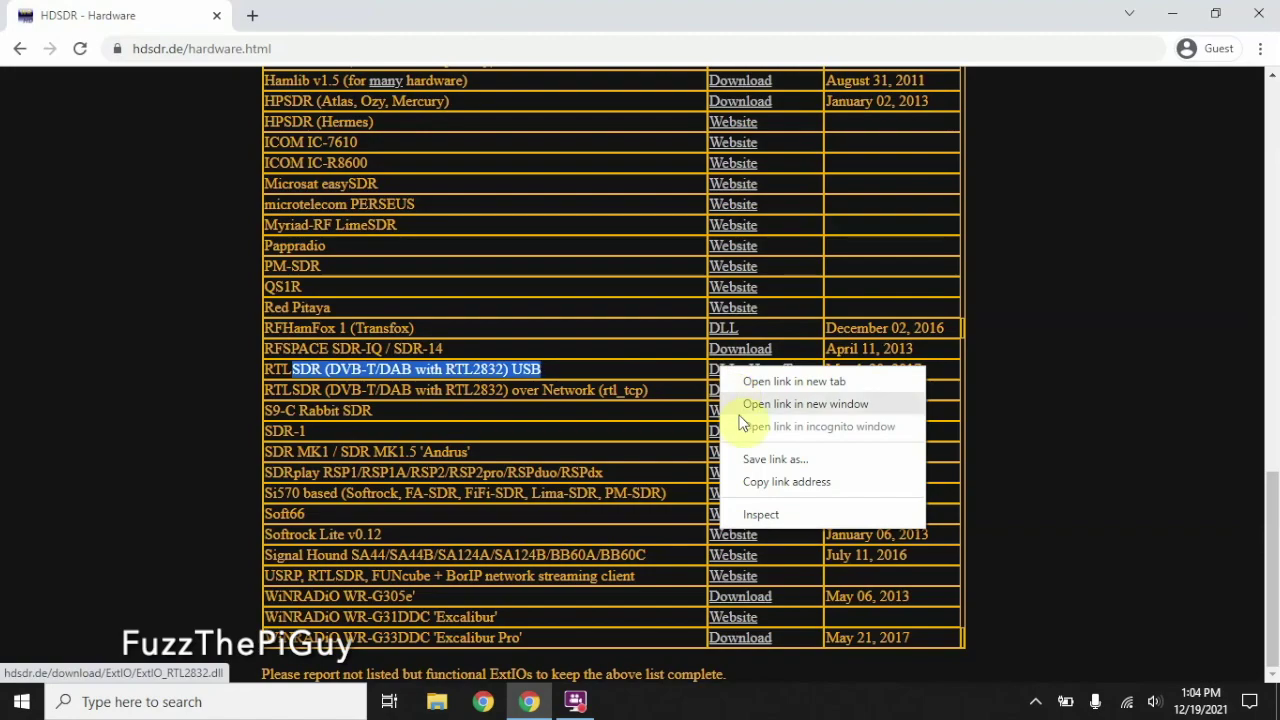
{"action": "left_click", "coordinate": [751, 486]}
{"action": "left_click", "coordinate": [252, 15]}
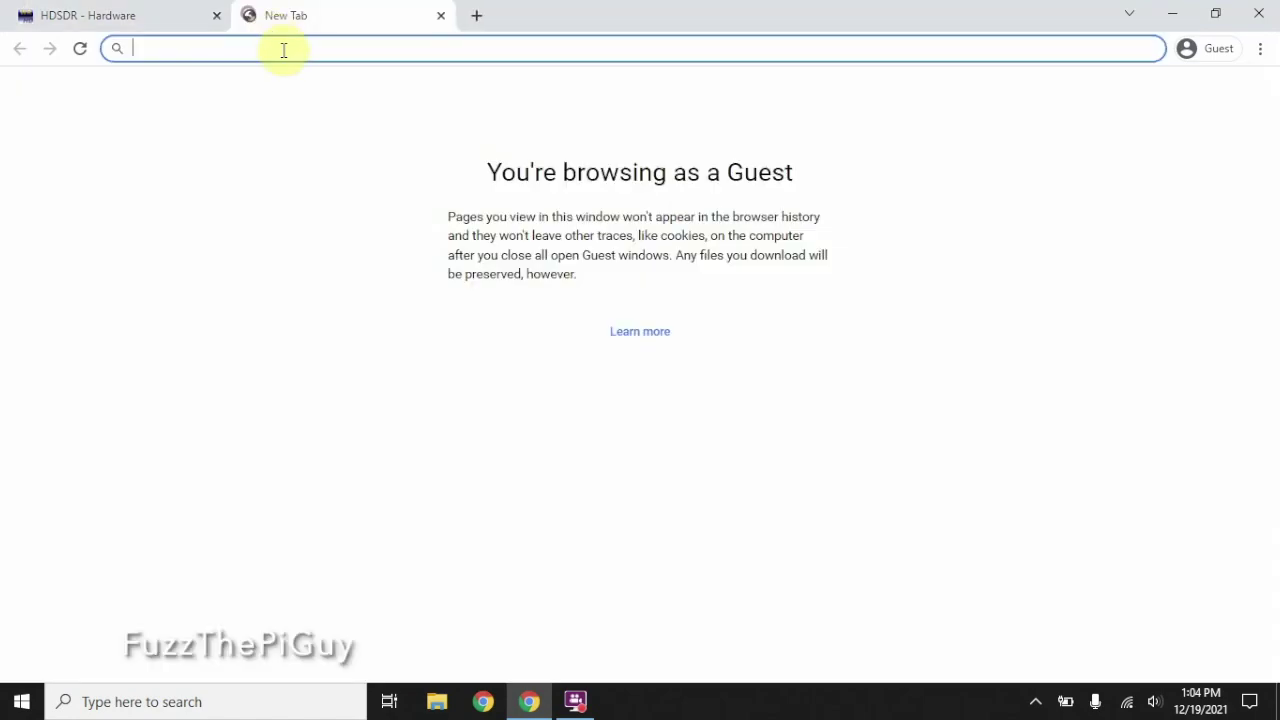
{"action": "right_click", "coordinate": [283, 57]}
{"action": "left_click", "coordinate": [320, 200]}
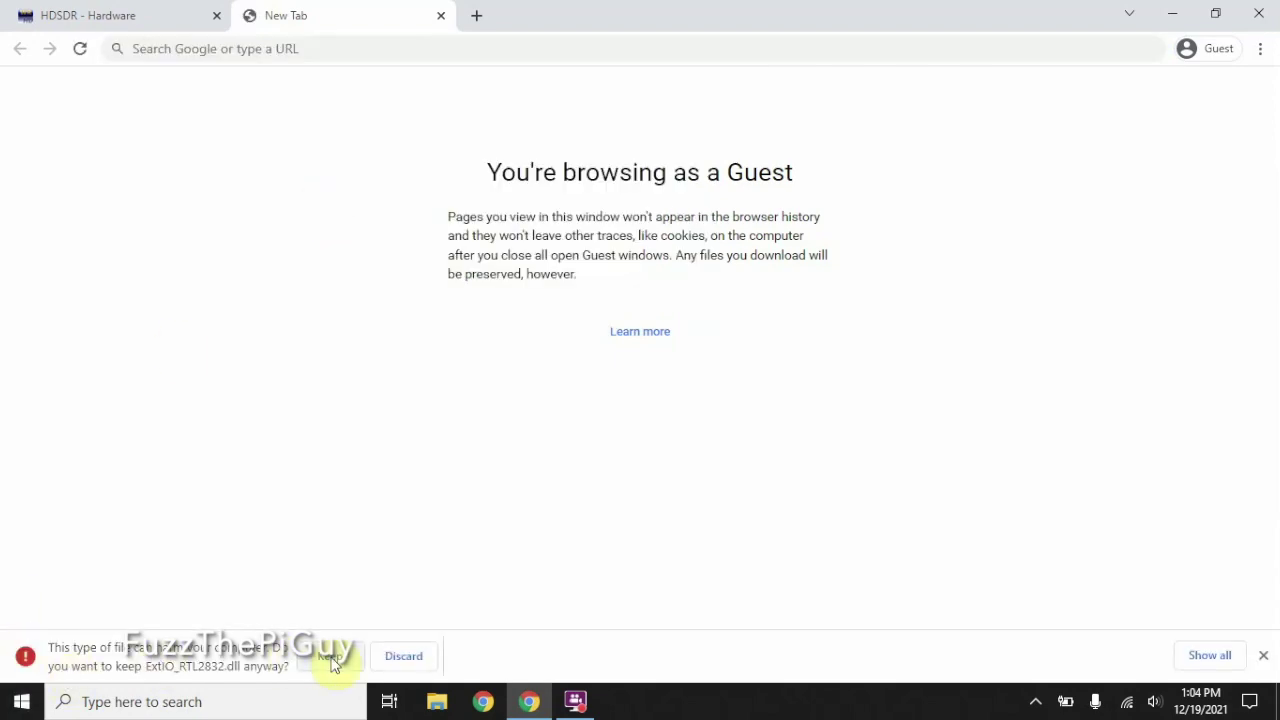
{"action": "left_click", "coordinate": [333, 660]}
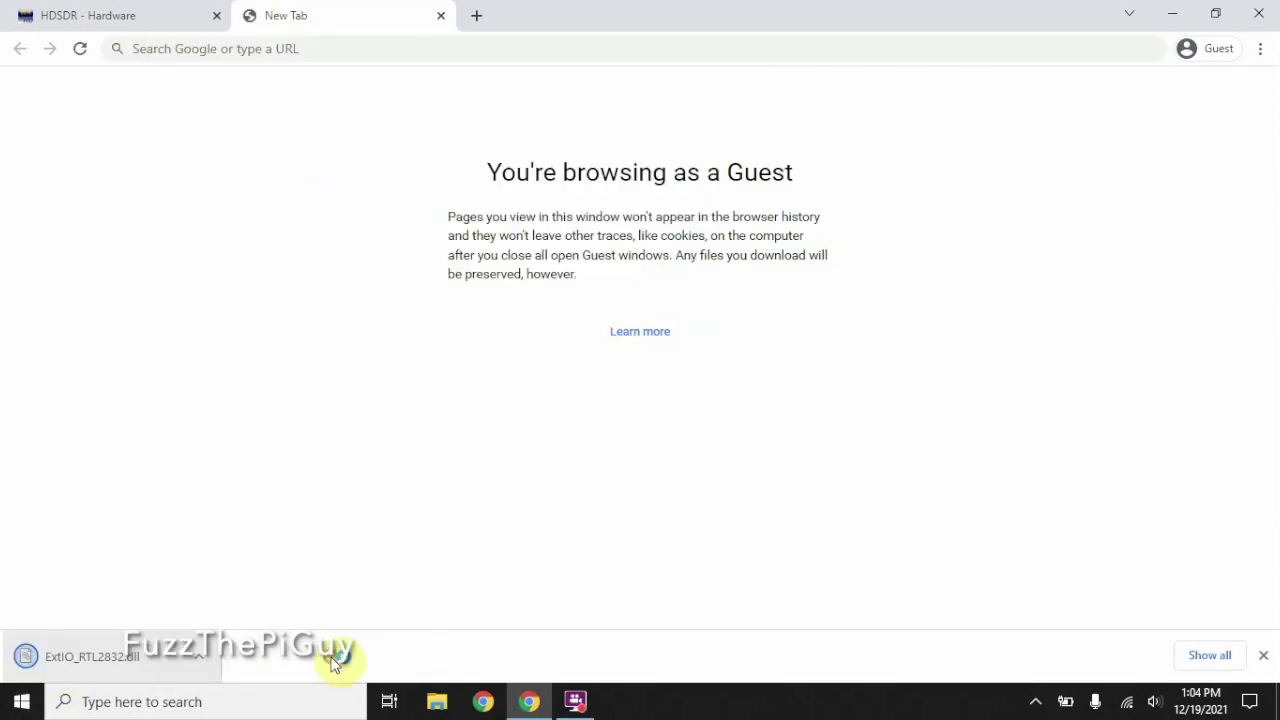
{"action": "left_click", "coordinate": [440, 16]}
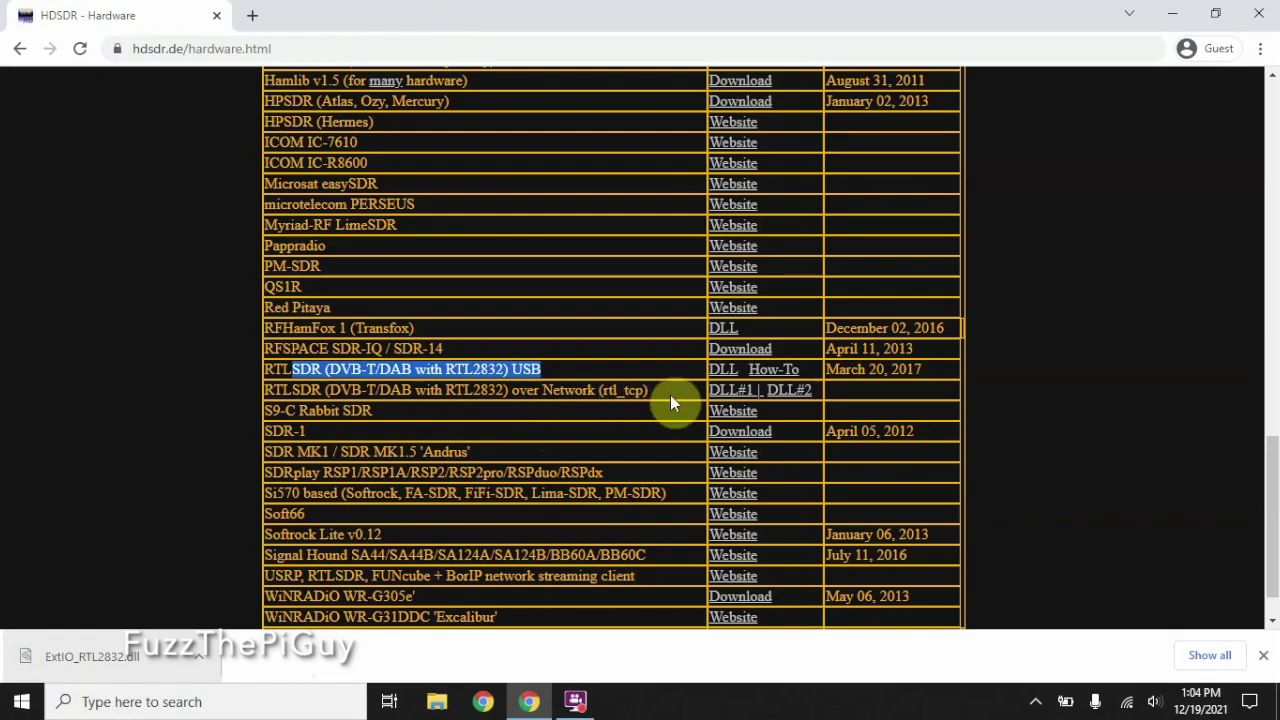
- From the rtl_tcp row's DLL#1 GitHub releases page, download ExtIO_RTL_TCP_2020-1.zip and close that tab
{"action": "left_click", "coordinate": [740, 396]}
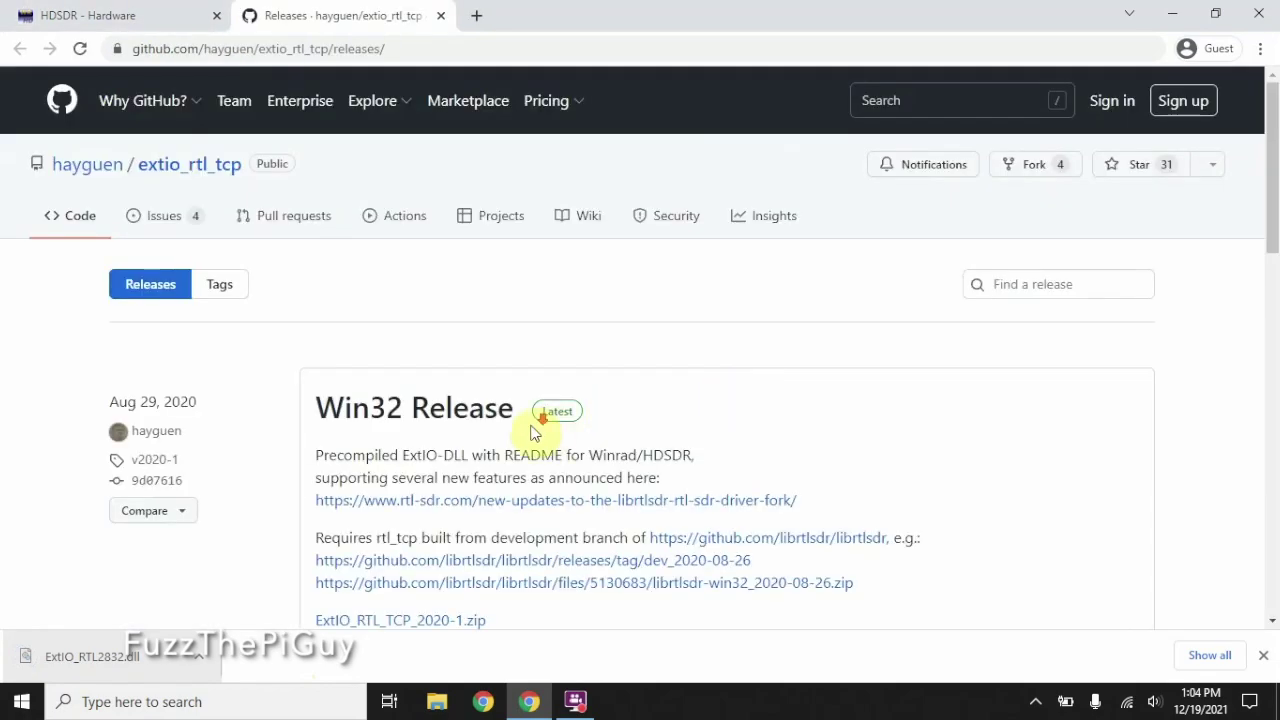
{"action": "scroll", "coordinate": [532, 428], "scroll_direction": "down", "scroll_amount": 2}
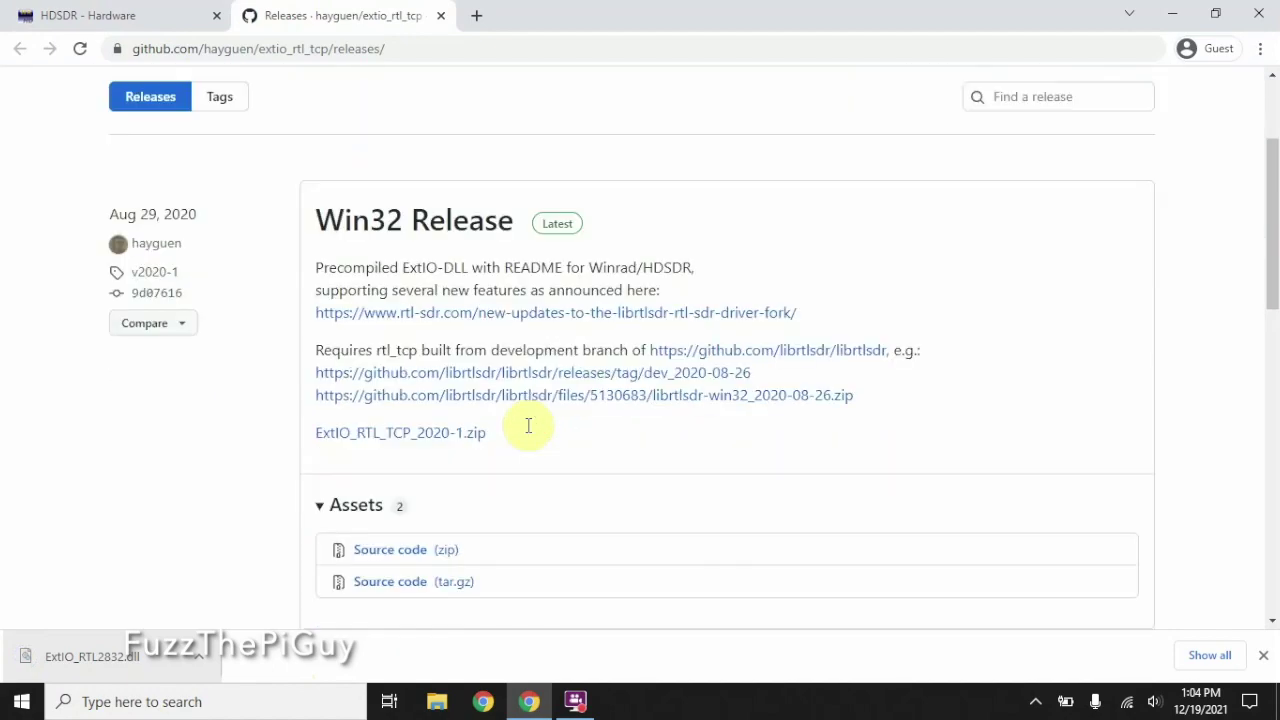
{"action": "left_click", "coordinate": [428, 440]}
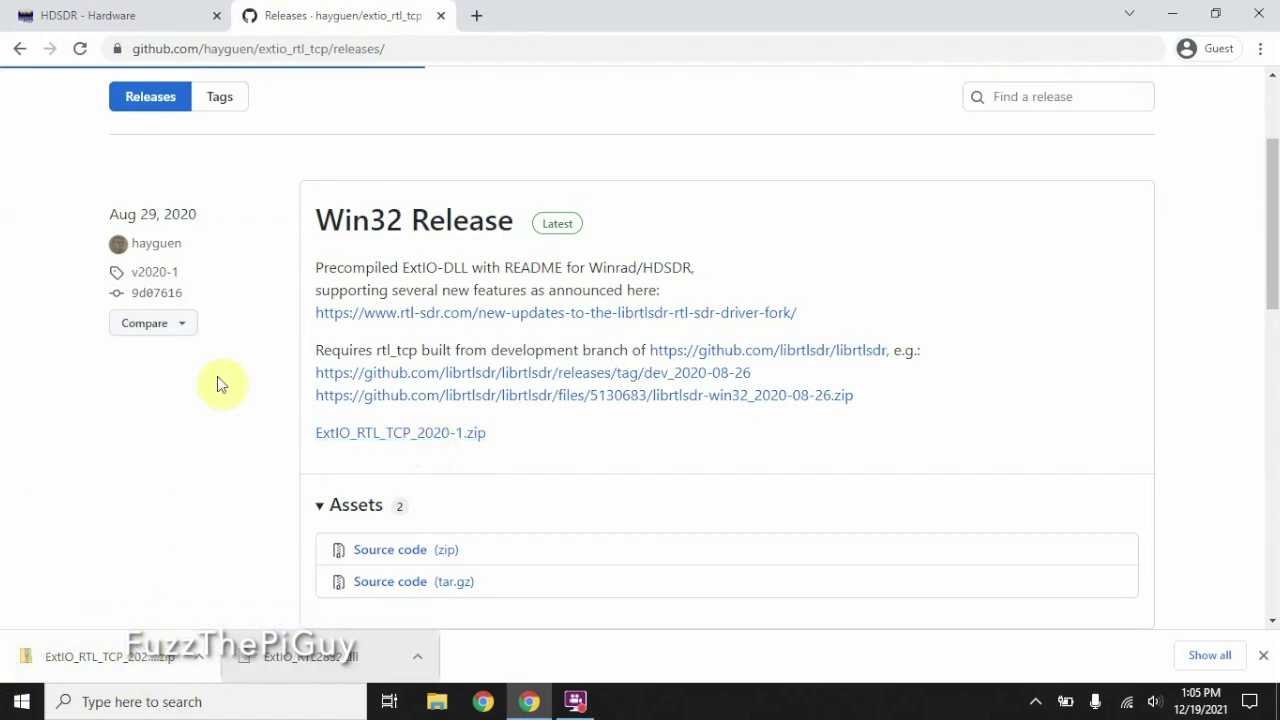
{"action": "left_click", "coordinate": [442, 18]}
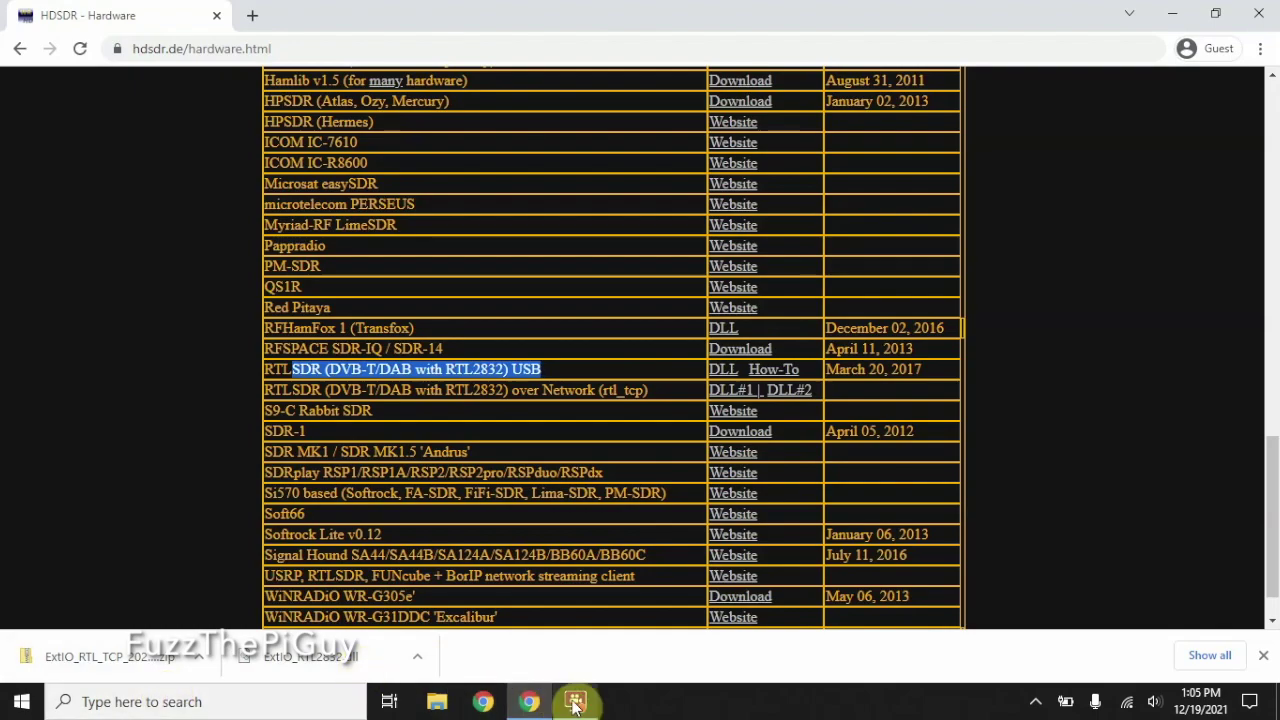
{"action": "left_click", "coordinate": [575, 705]}
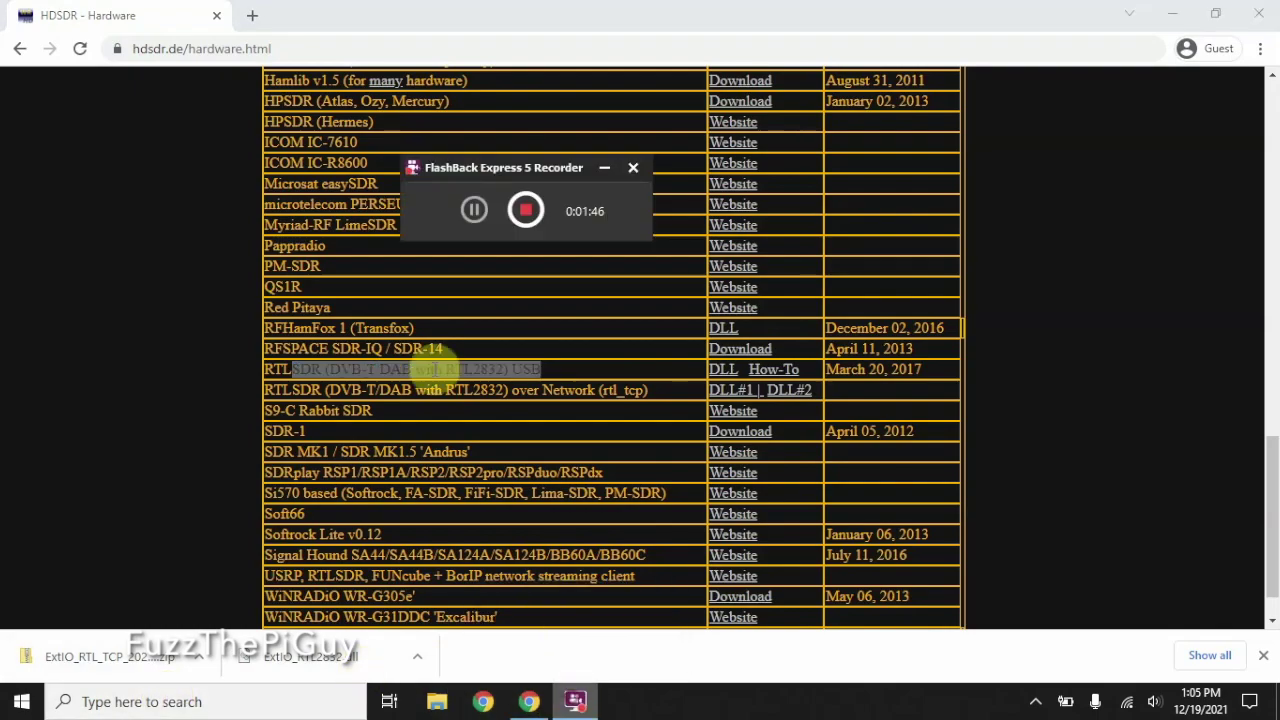
- Extract the ExtIO_RTL_TCP_2020-1 zip into the HDSDR folder
{"action": "left_click", "coordinate": [468, 218]}
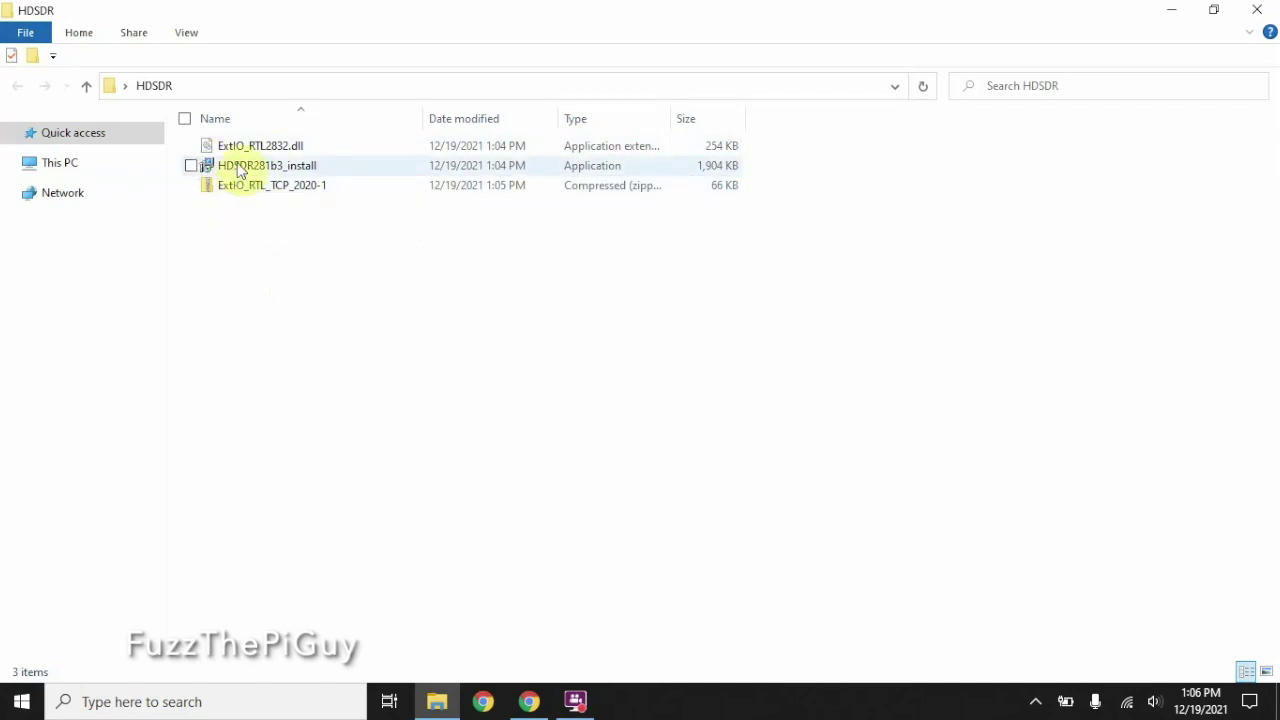
{"action": "right_click", "coordinate": [238, 198]}
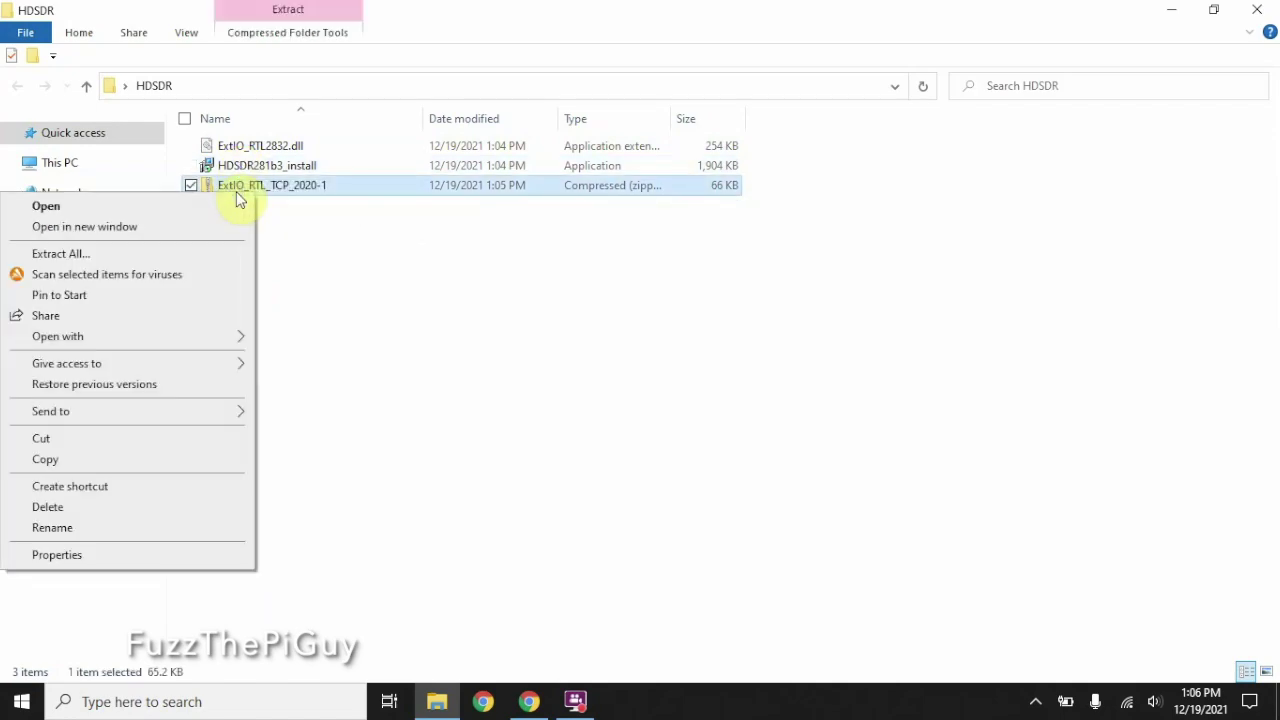
{"action": "left_click", "coordinate": [136, 258]}
{"action": "left_click", "coordinate": [791, 535]}
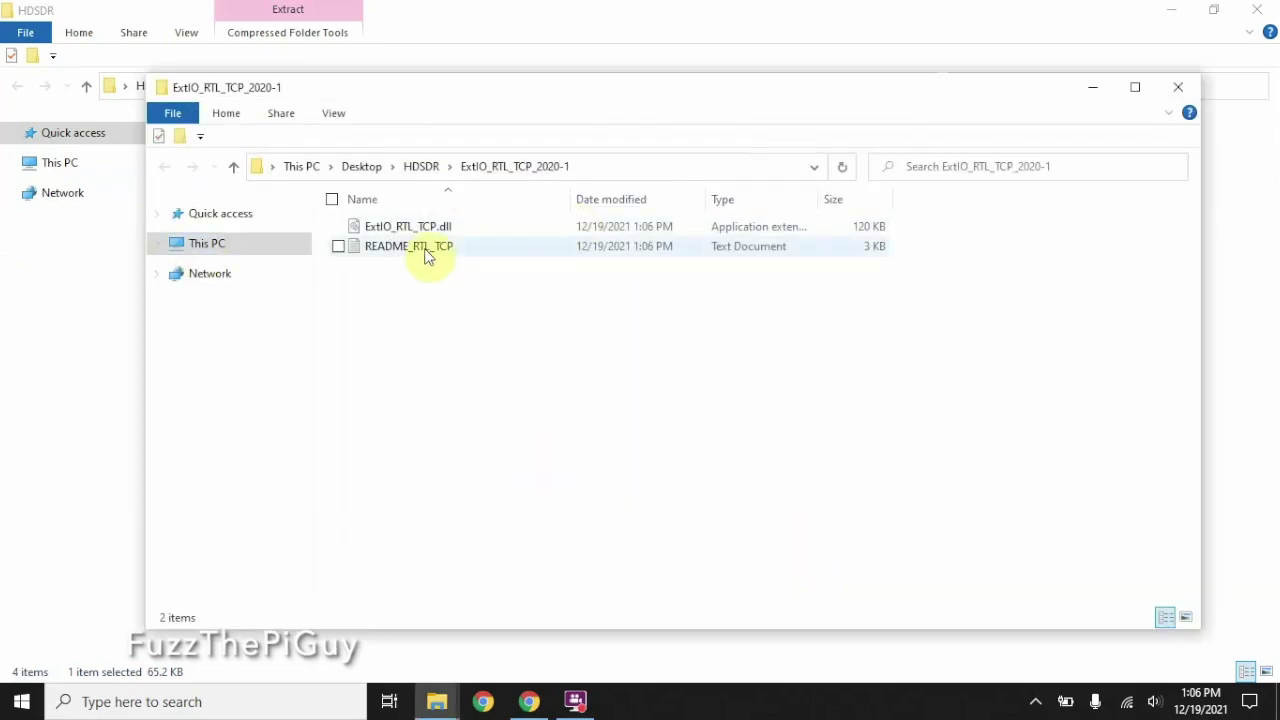
- Drag ExtIO_RTL_TCP.dll into the HDSDR folder and delete the leftover extracted folder
{"action": "left_click", "coordinate": [400, 232]}
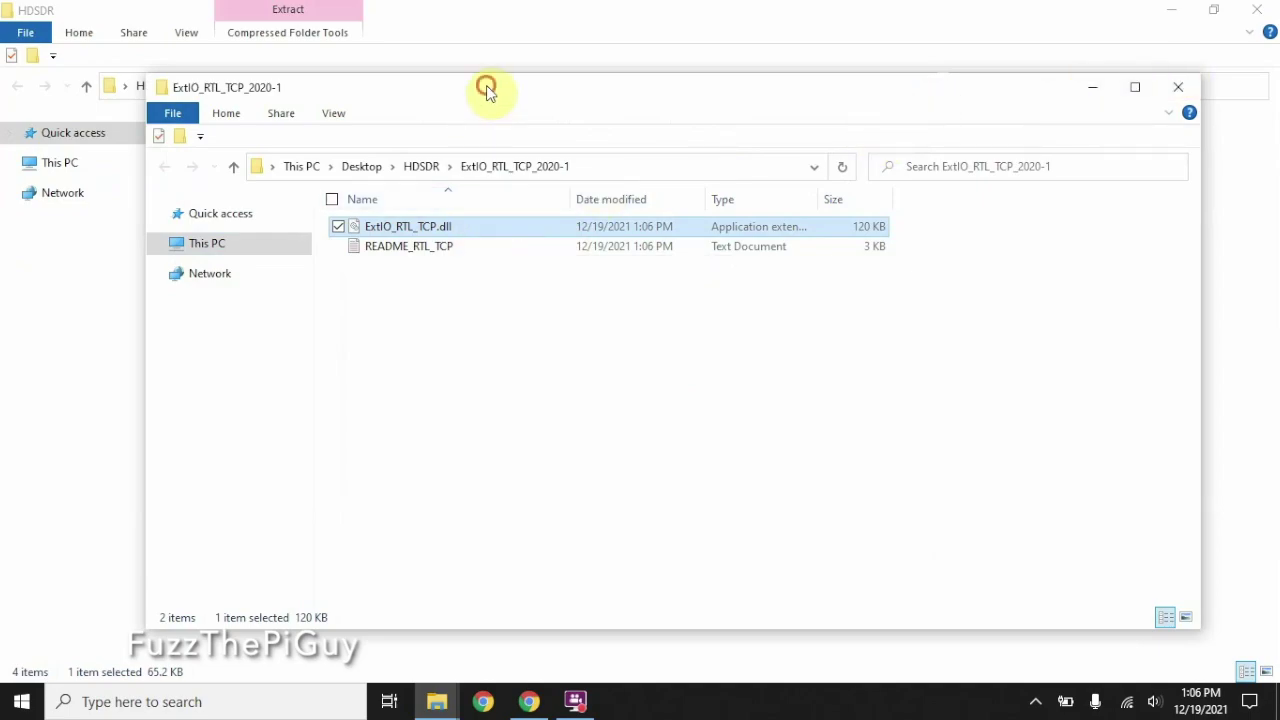
{"action": "left_click_drag", "start_coordinate": [487, 89], "coordinate": [959, 109]}
{"action": "left_click", "coordinate": [872, 246]}
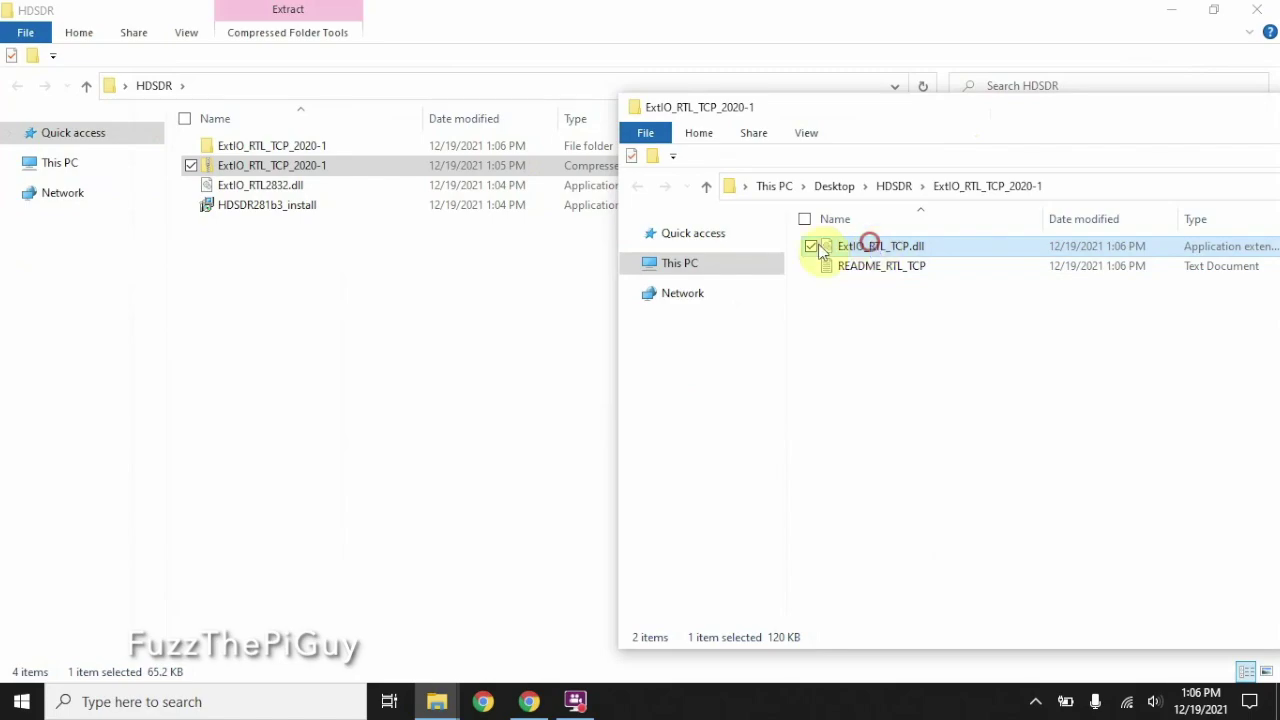
{"action": "left_click_drag", "start_coordinate": [820, 250], "coordinate": [396, 325]}
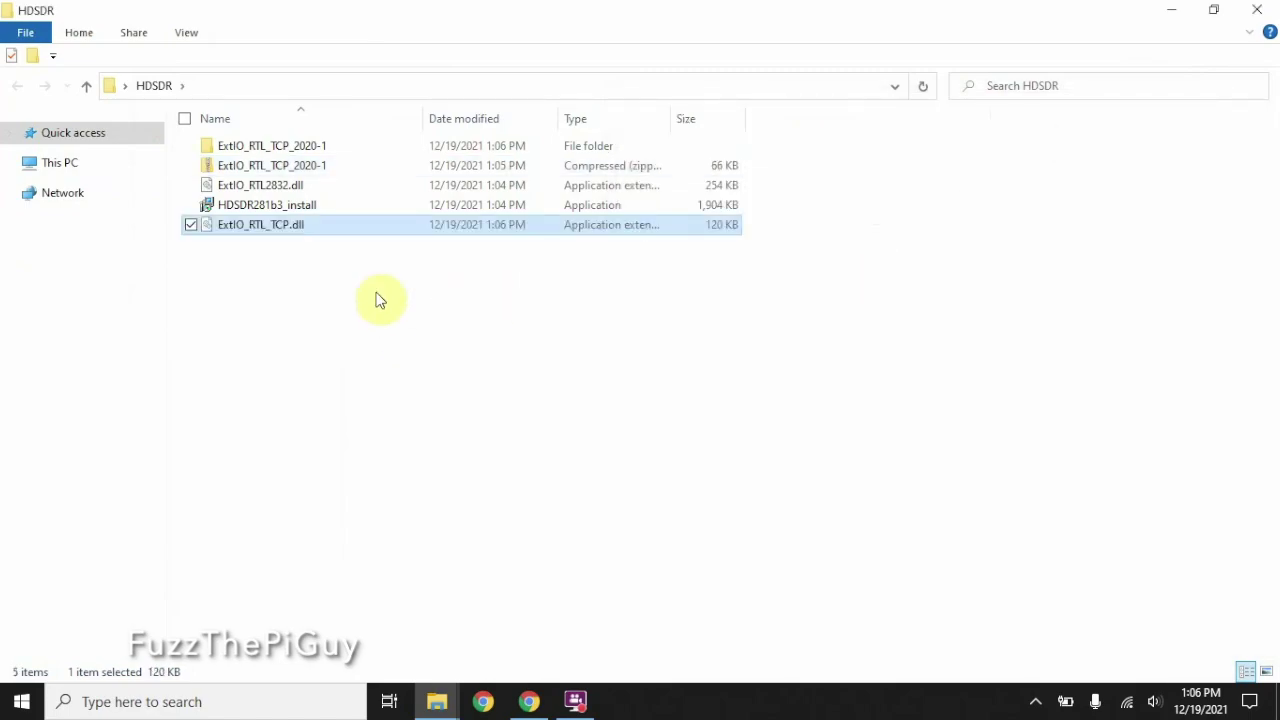
{"action": "left_click", "coordinate": [255, 147]}
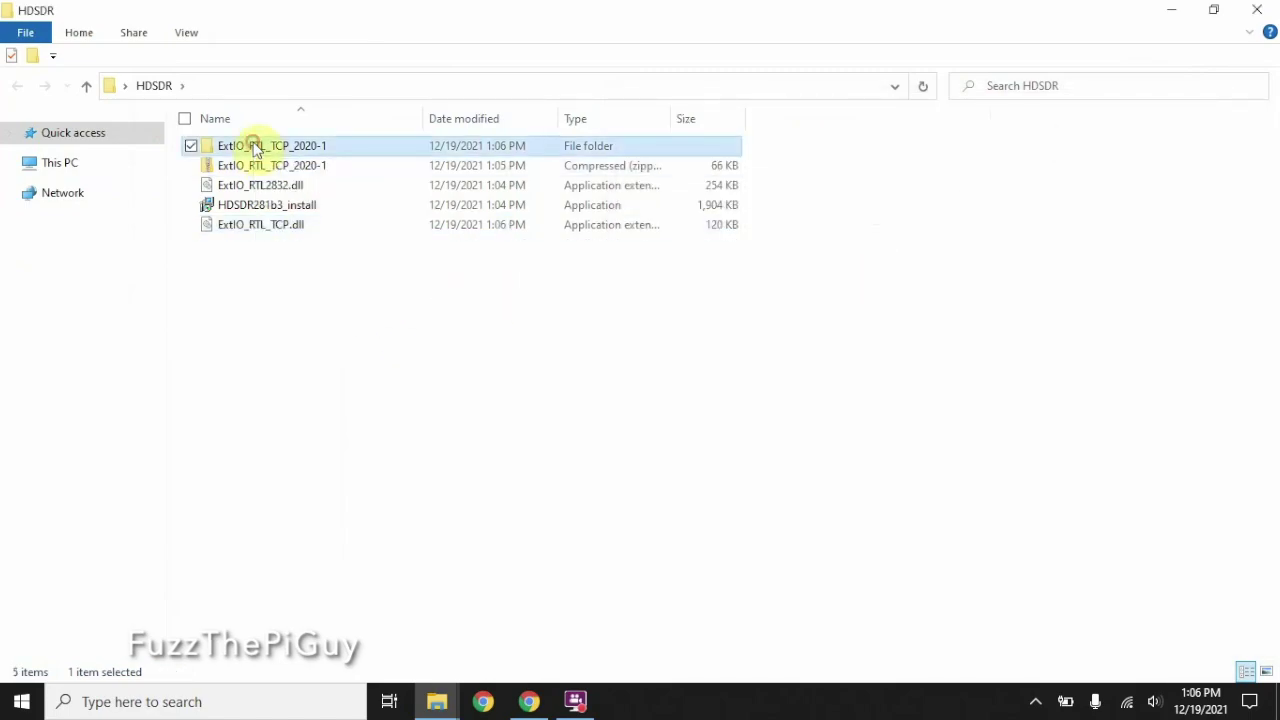
{"action": "right_click", "coordinate": [255, 147]}
{"action": "left_click", "coordinate": [100, 469]}
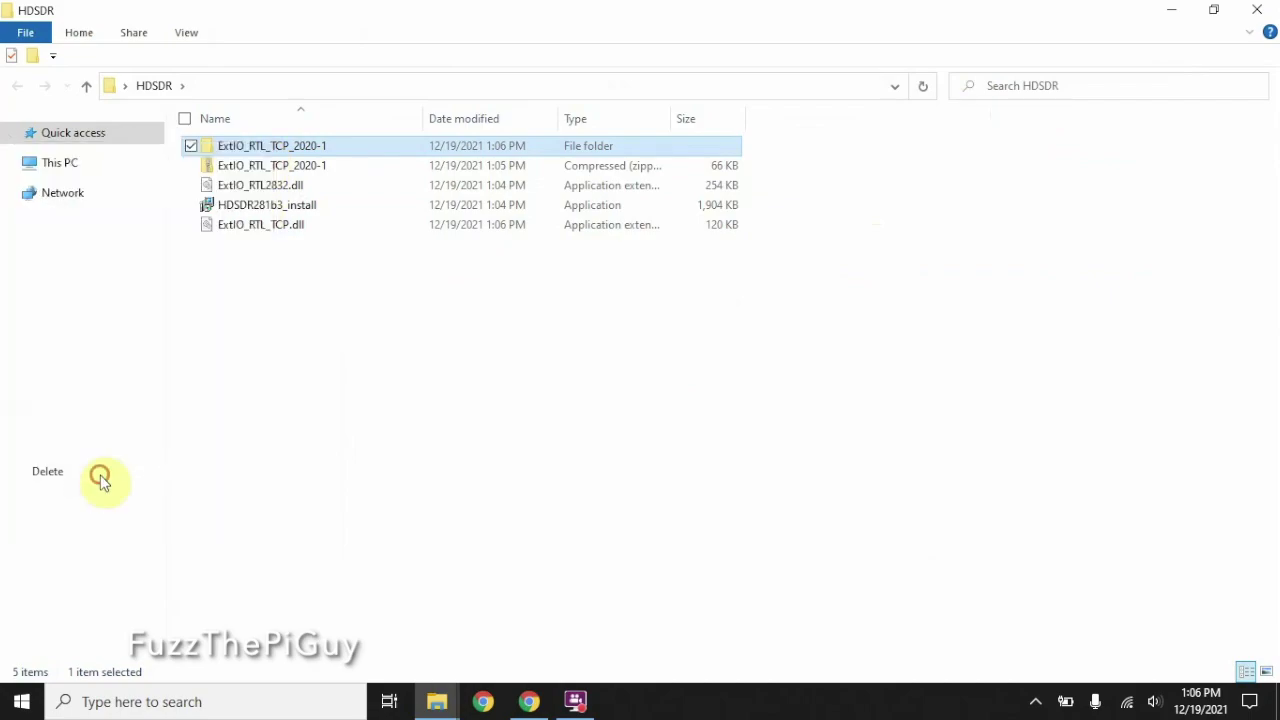
- Run HDSDR281b3_install.exe and accept the licence agreement
{"action": "double_click", "coordinate": [270, 190]}
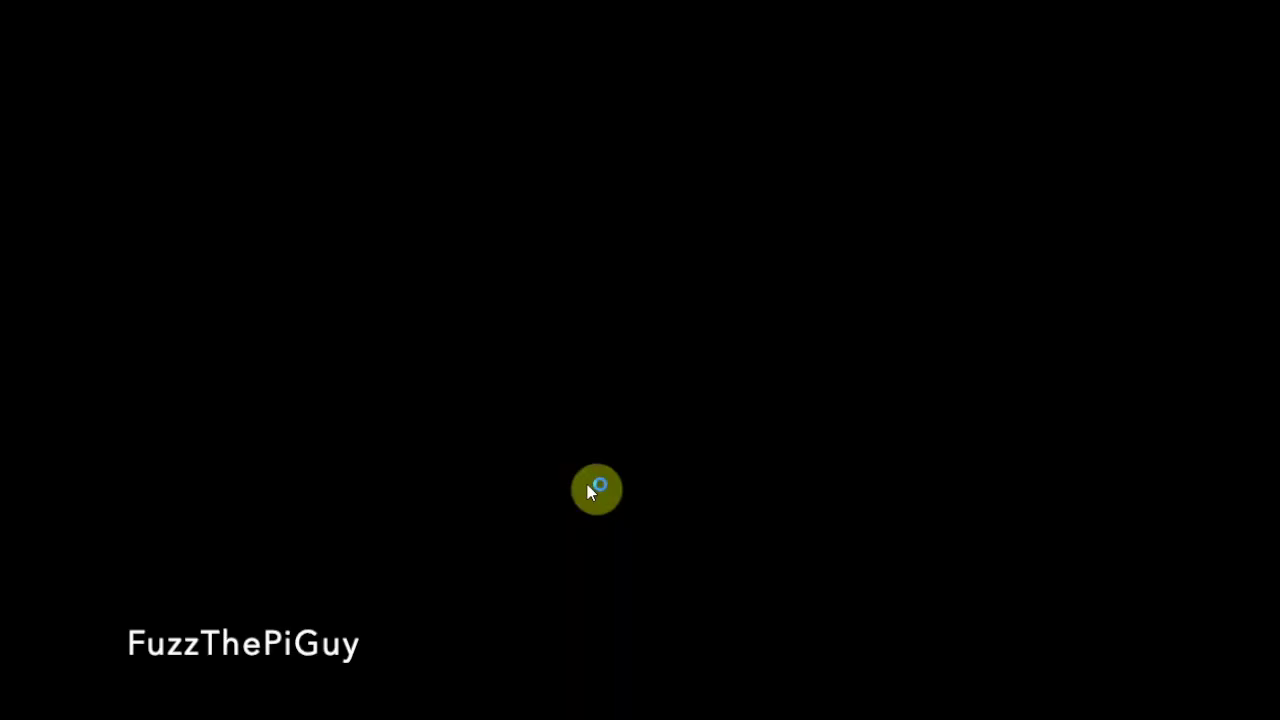
{"action": "left_click", "coordinate": [594, 489]}
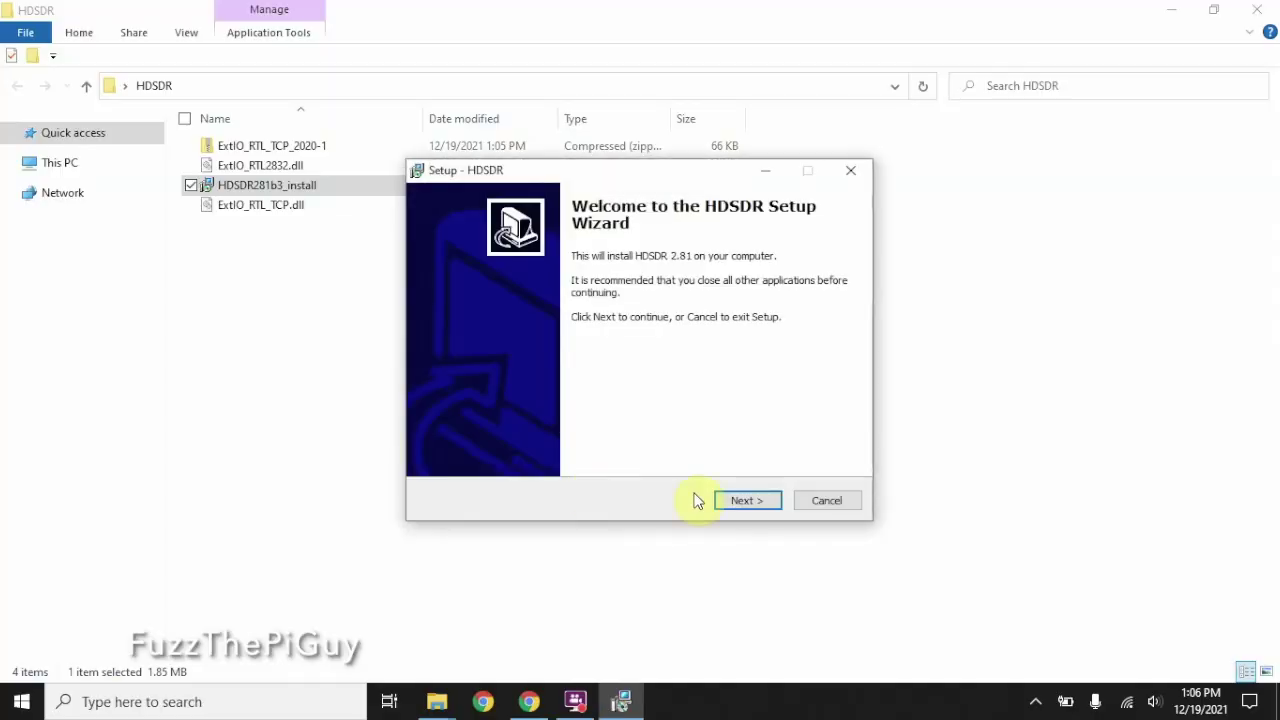
{"action": "left_click", "coordinate": [731, 508]}
{"action": "left_click", "coordinate": [486, 442]}
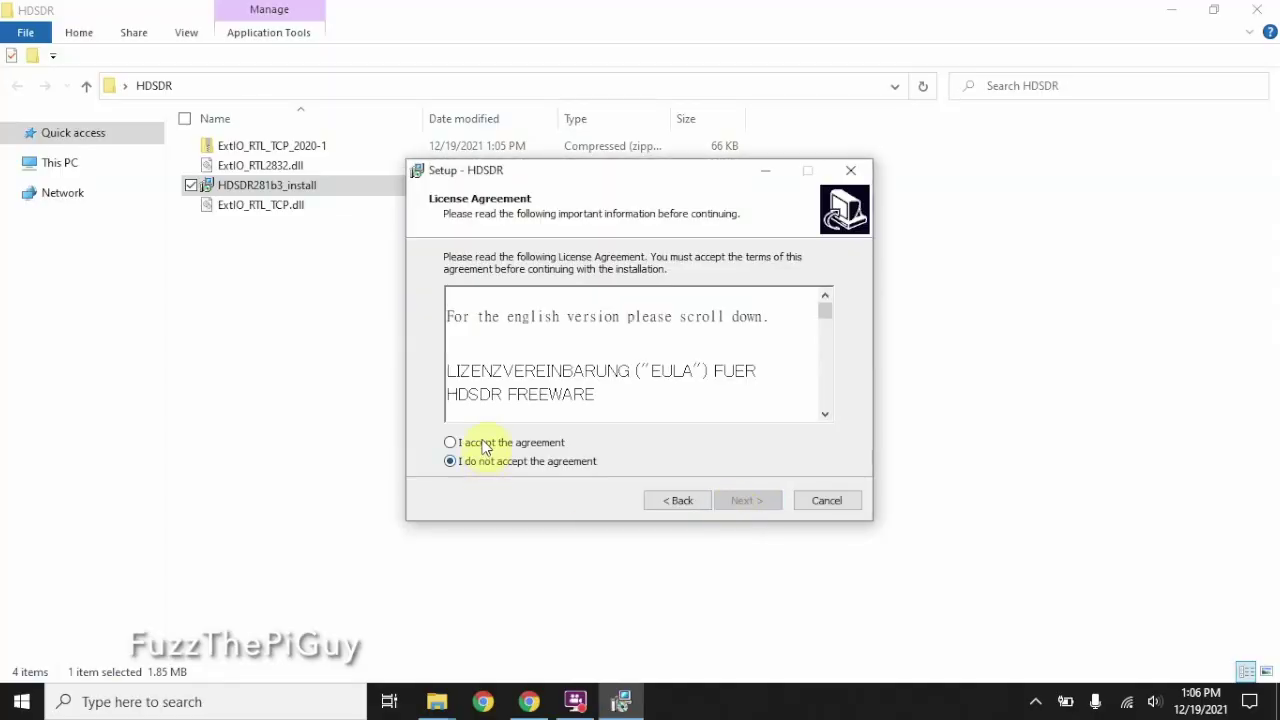
{"action": "left_click", "coordinate": [731, 505]}
- Keep the default location and Start Menu folder, keep the desktop icon, then install and finish
{"action": "left_click", "coordinate": [731, 505]}
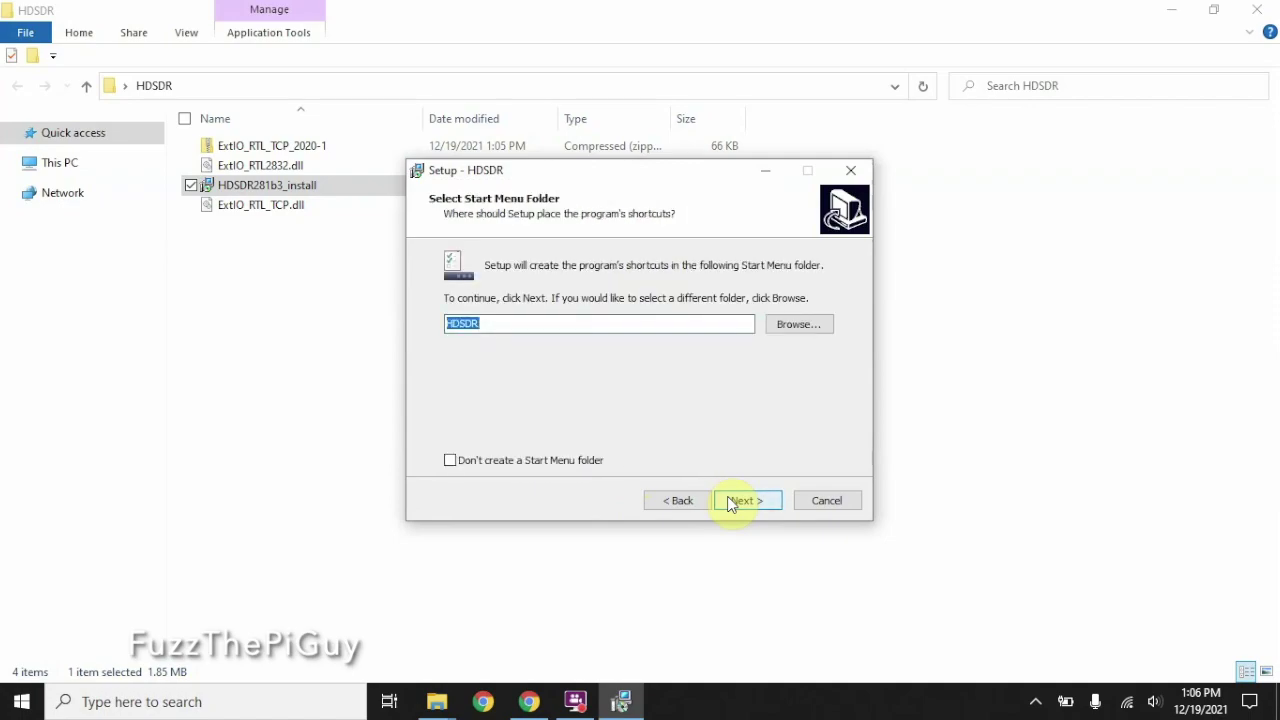
{"action": "left_click", "coordinate": [731, 505]}
{"action": "left_click", "coordinate": [684, 503]}
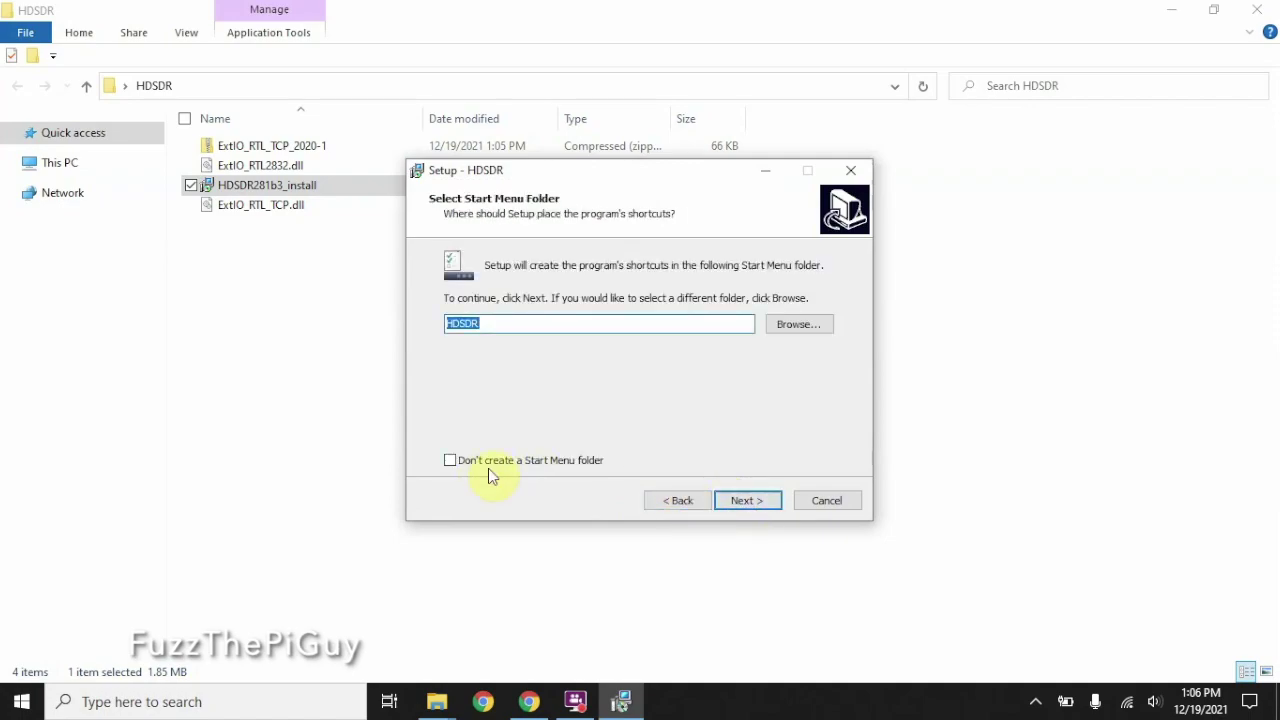
{"action": "left_click", "coordinate": [727, 507]}
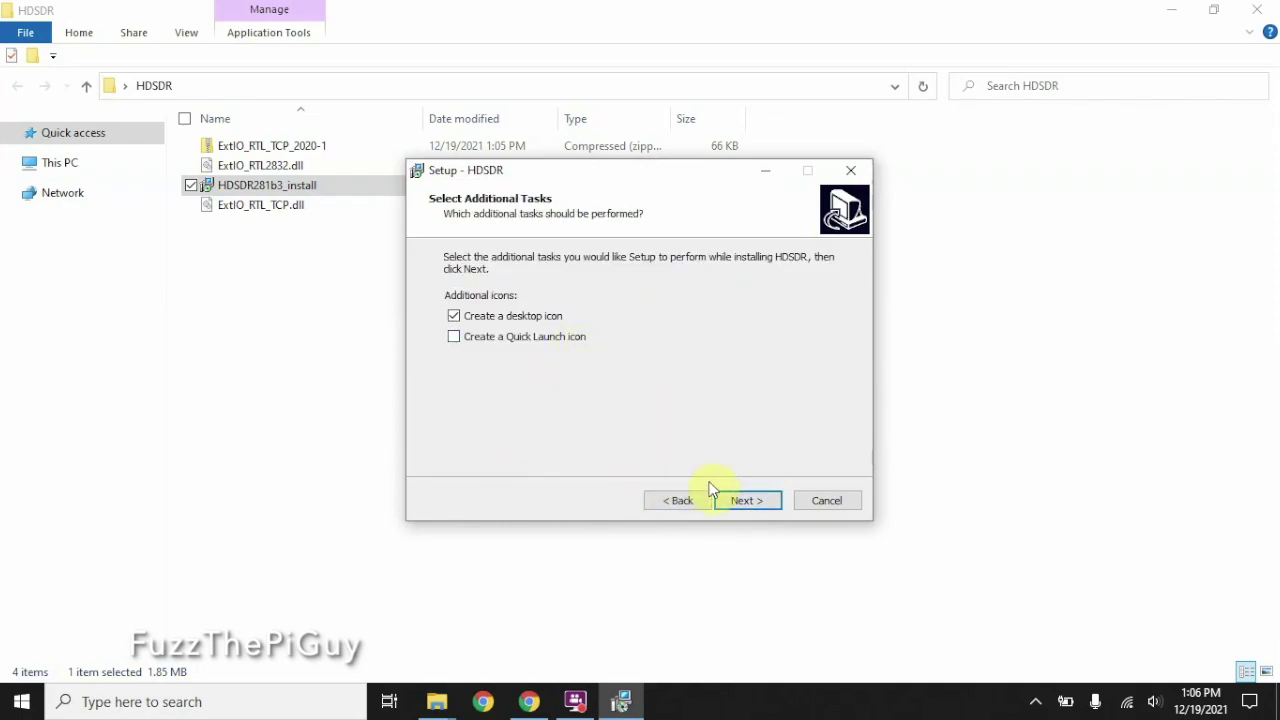
{"action": "left_click", "coordinate": [740, 501]}
{"action": "left_click", "coordinate": [742, 501]}
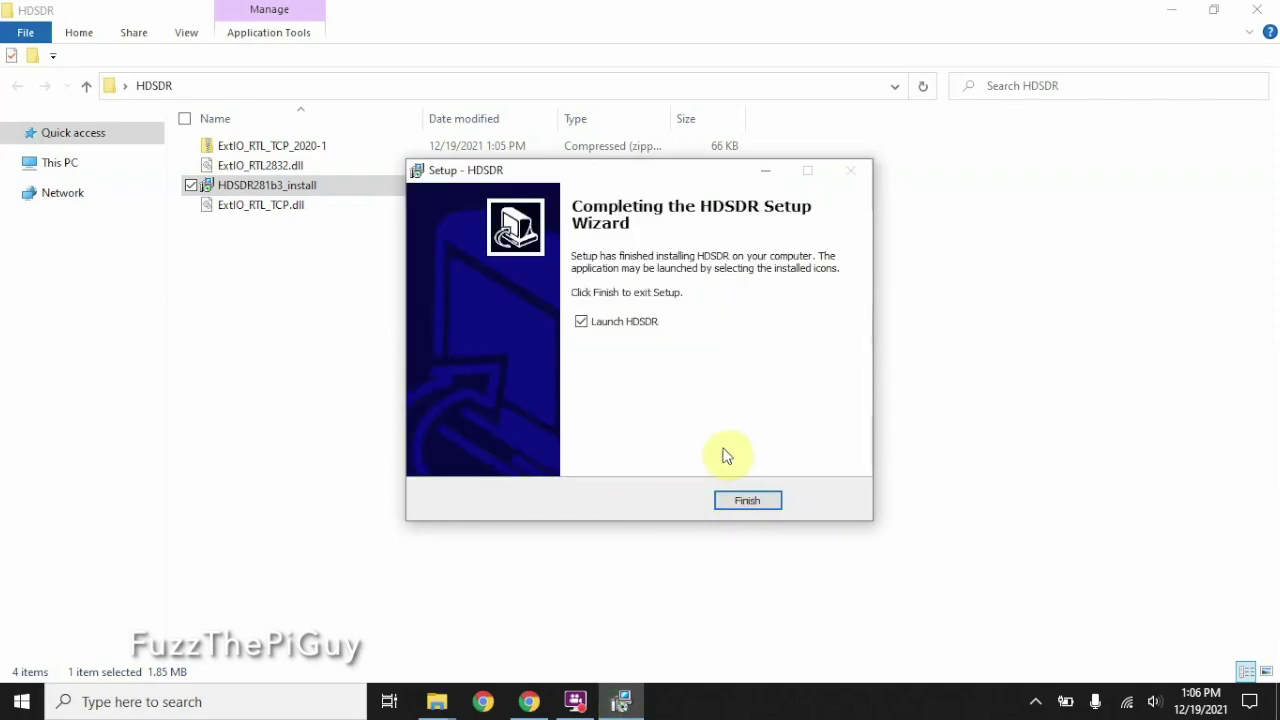
{"action": "left_click", "coordinate": [640, 328]}
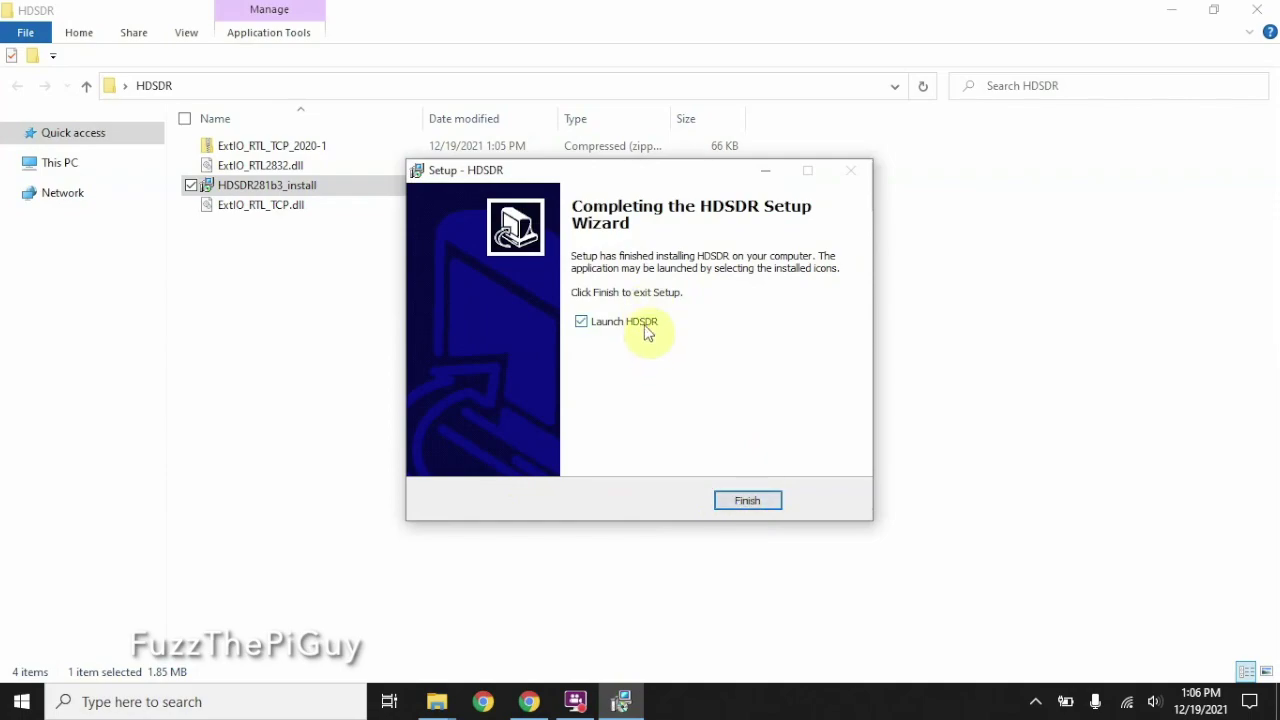
{"action": "left_click", "coordinate": [747, 501]}
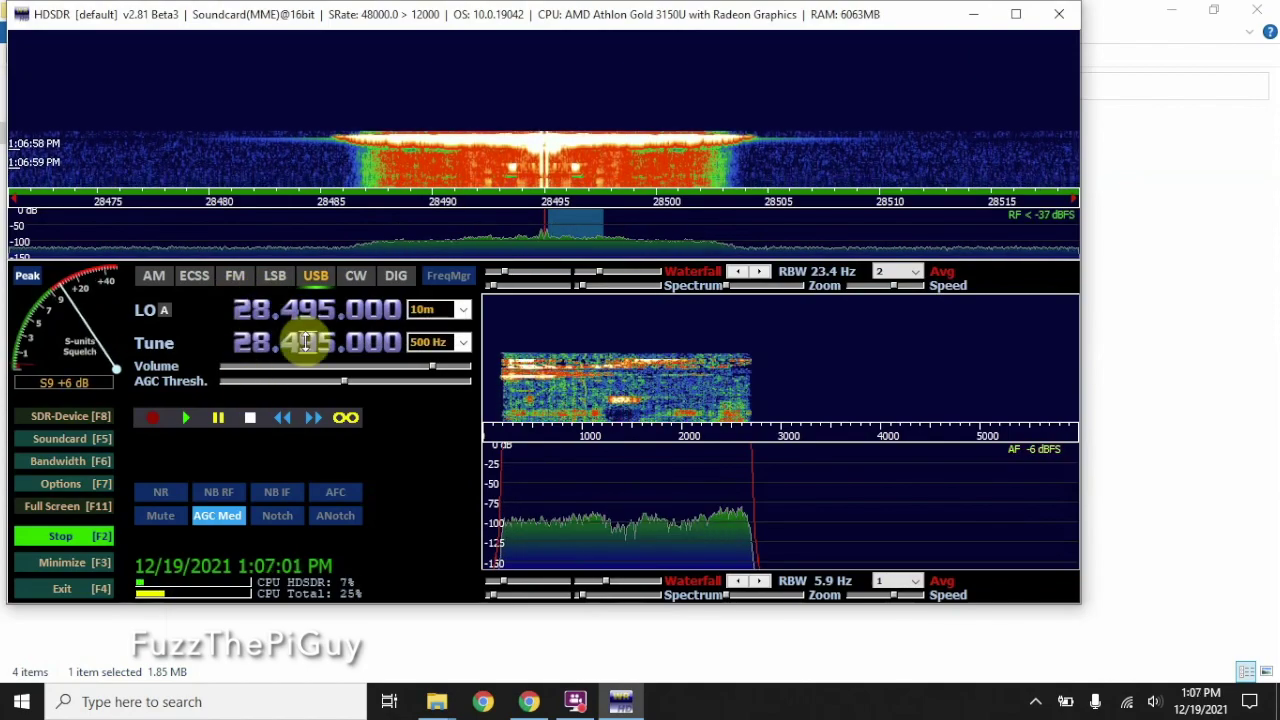
- Stop HDSDR, confirm SDR-Device [F8] warns no ExtIO DLL was found, then close it
{"action": "left_click", "coordinate": [60, 538]}
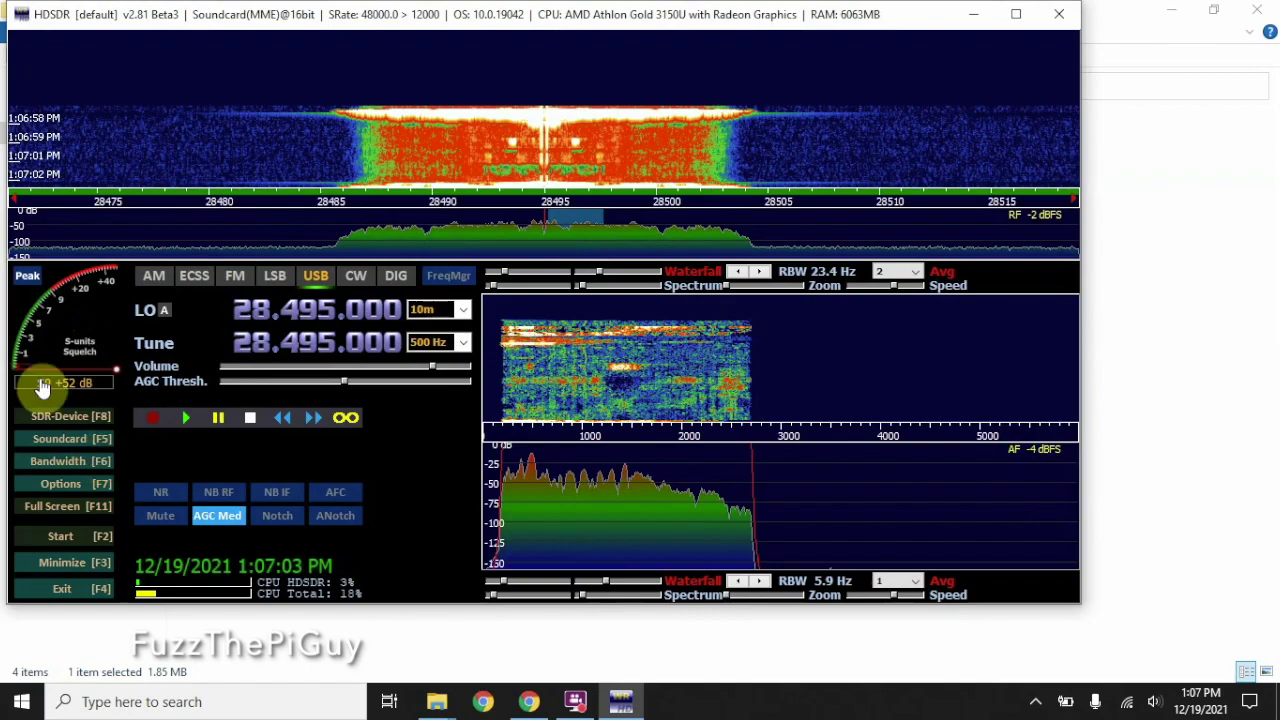
{"action": "left_click", "coordinate": [80, 417]}
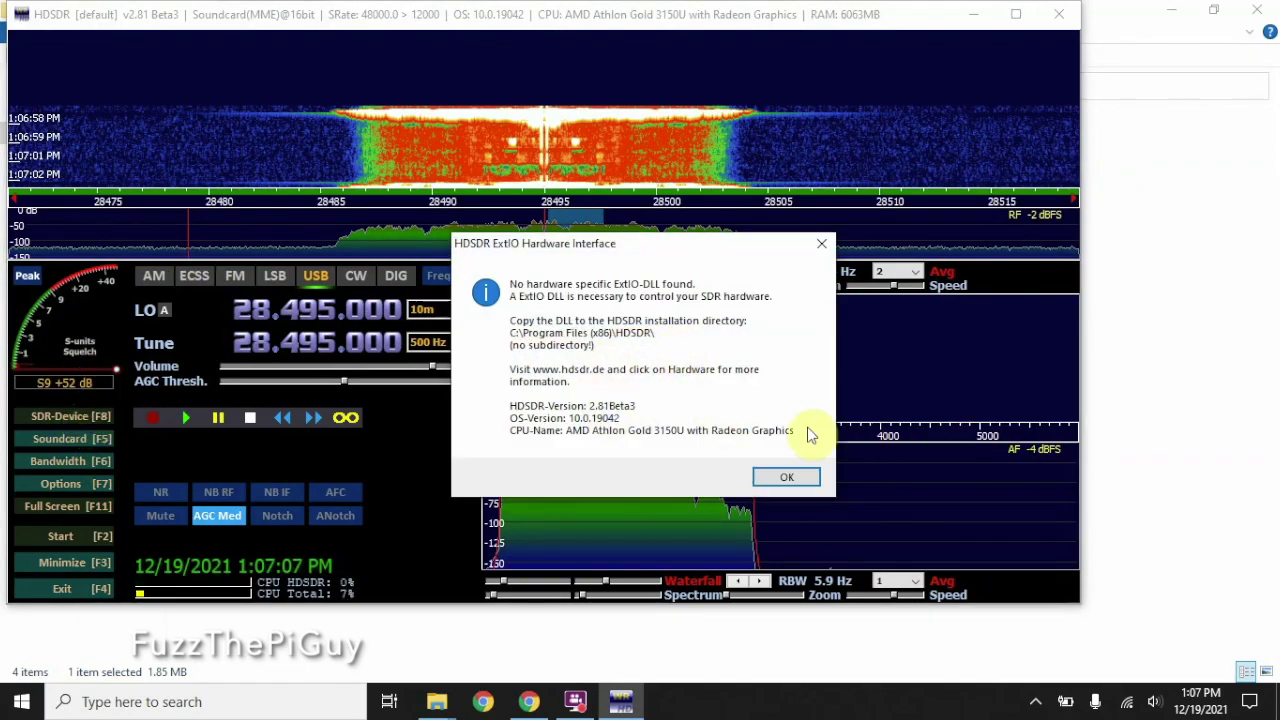
{"action": "left_click", "coordinate": [782, 477]}
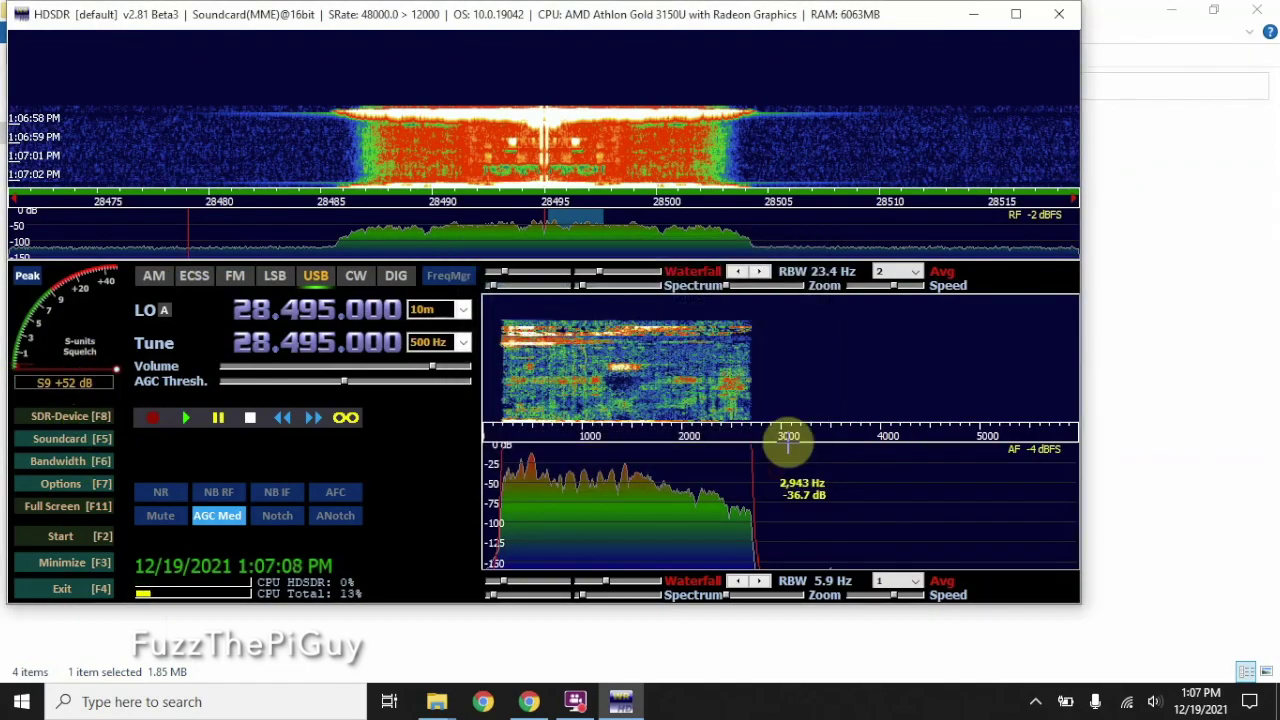
{"action": "left_click", "coordinate": [1057, 17]}
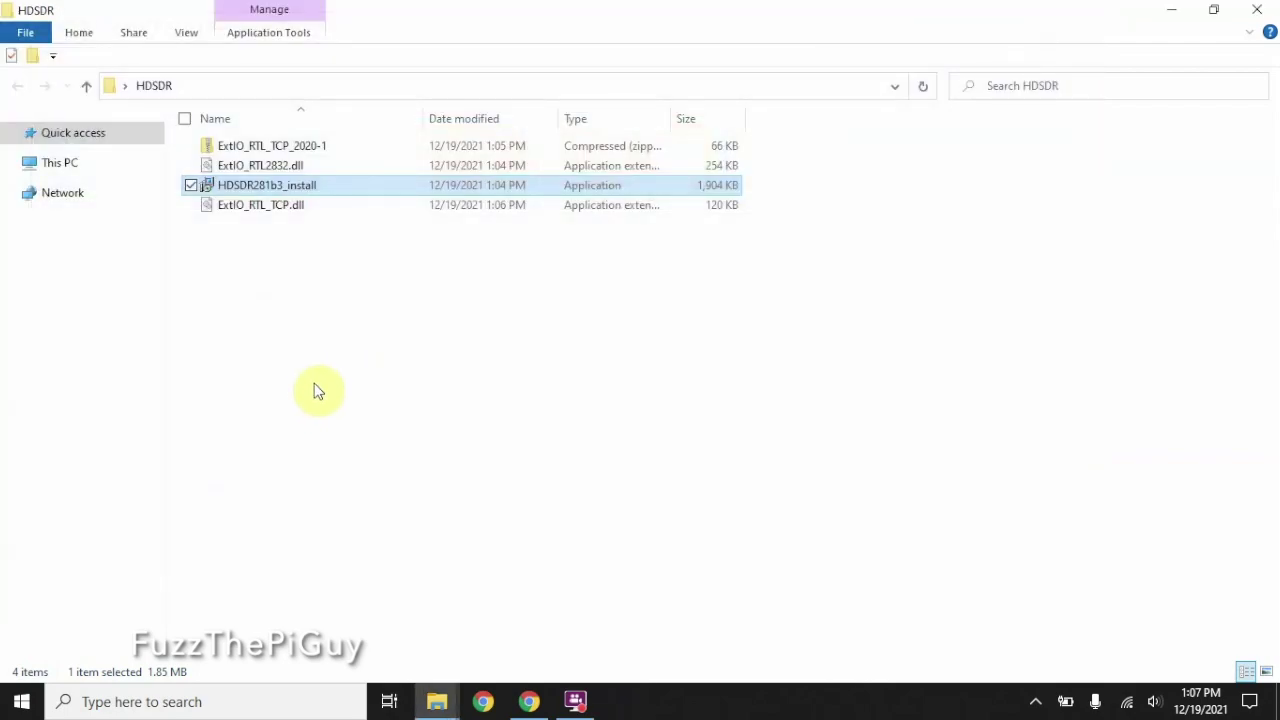
- Copy ExtIO_RTL2832.dll and ExtIO_RTL_TCP.dll from the HDSDR downloads folder
{"action": "left_click", "coordinate": [245, 168]}
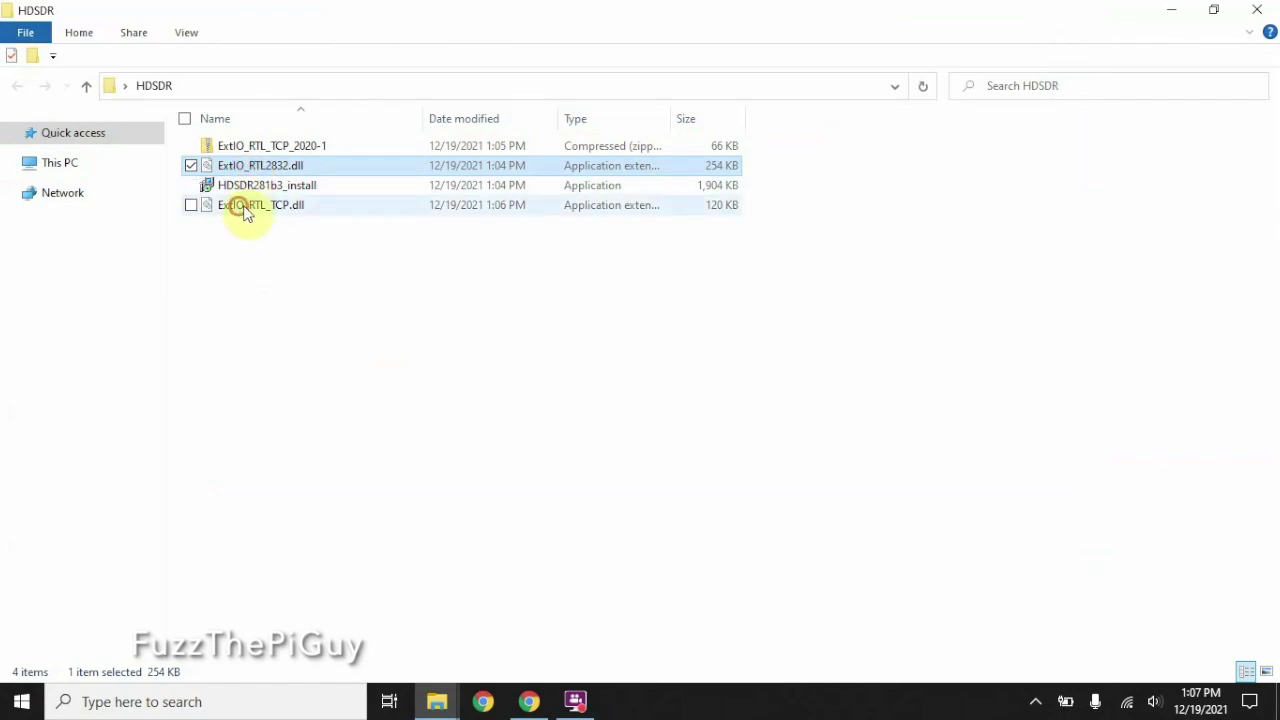
{"action": "left_click", "coordinate": [245, 210], "text": "ctrl"}
{"action": "right_click", "coordinate": [245, 210]}
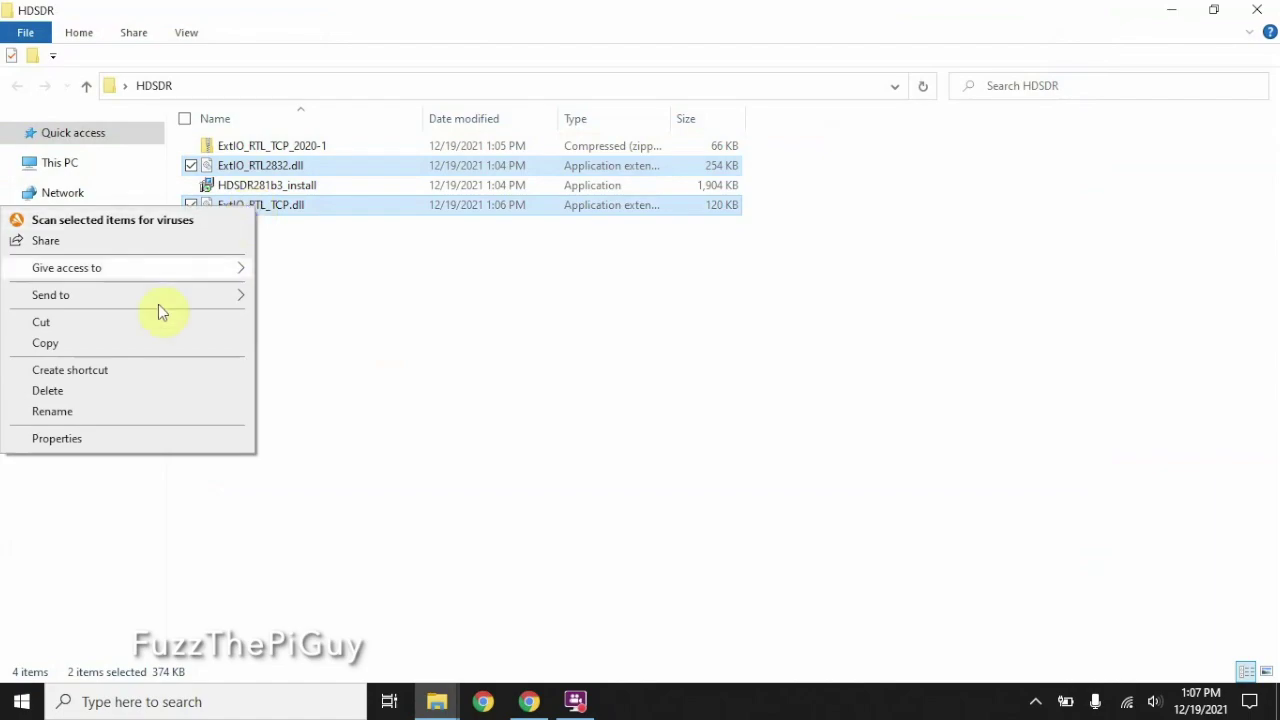
{"action": "left_click", "coordinate": [137, 344]}
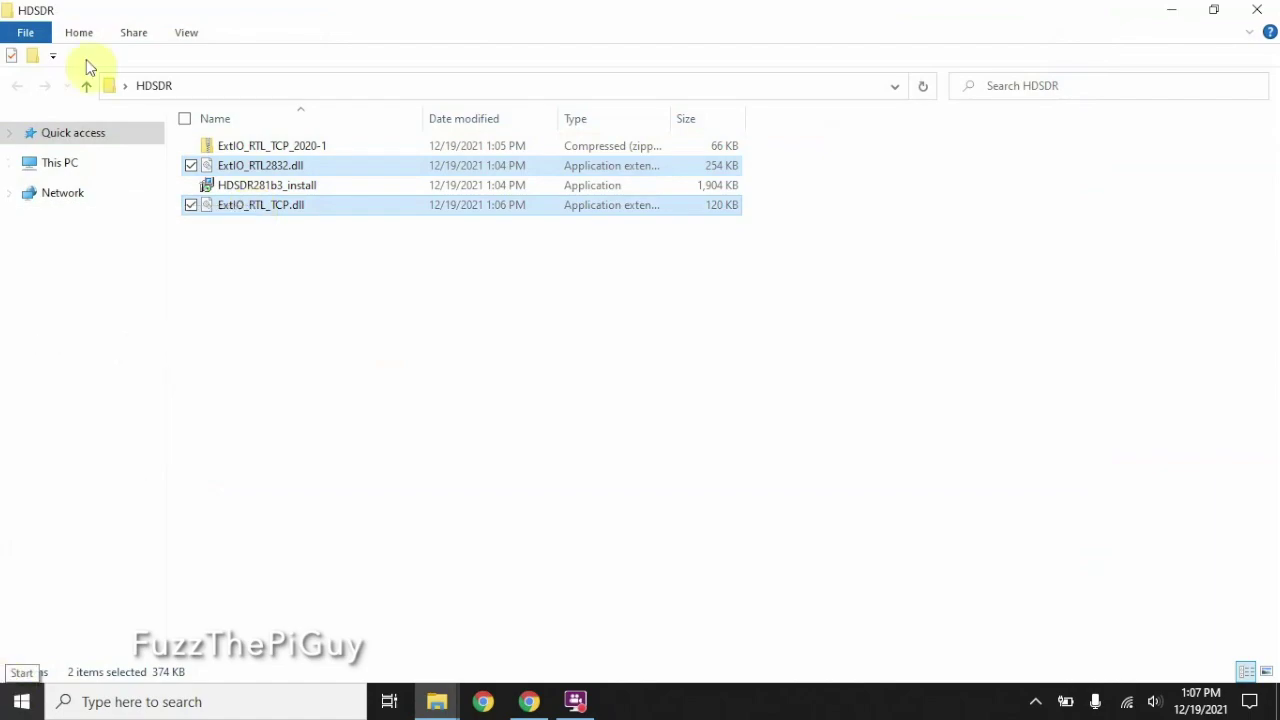
- Paste both DLLs into C:\Program Files (x86)\HDSDR, granting administrator permission
{"action": "left_click", "coordinate": [50, 193]}
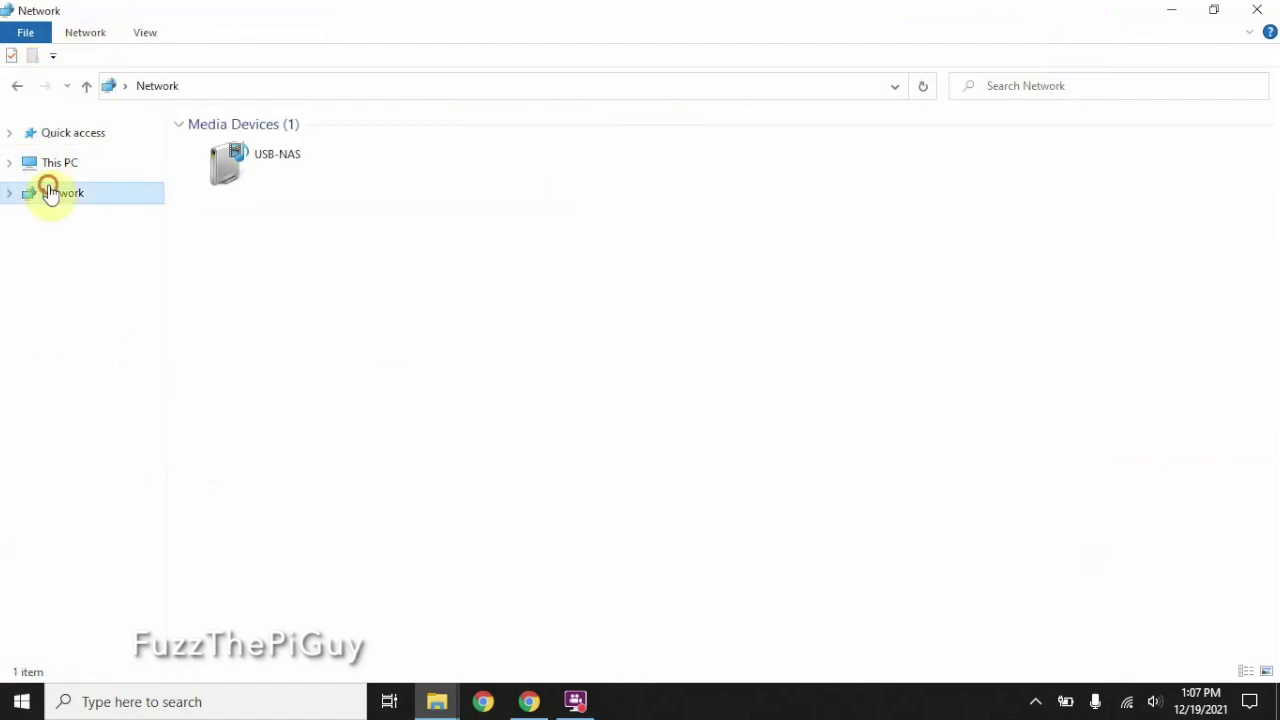
{"action": "left_click", "coordinate": [57, 160]}
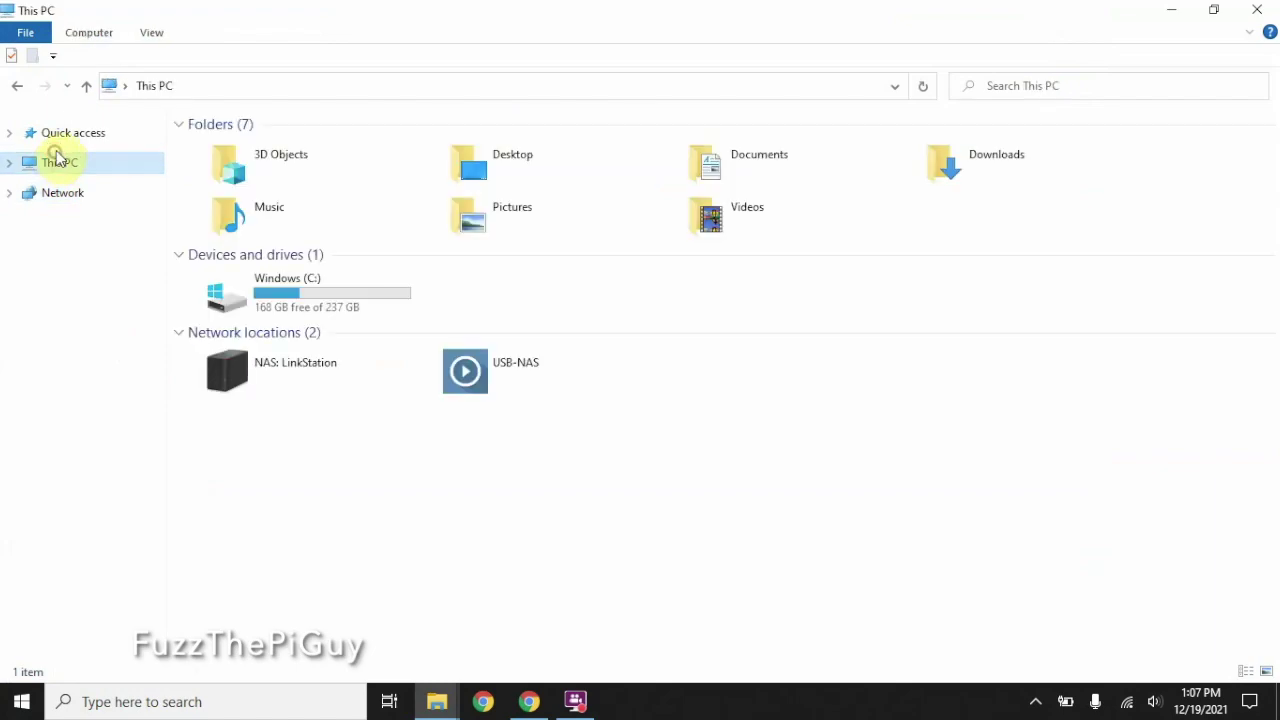
{"action": "double_click", "coordinate": [340, 306]}
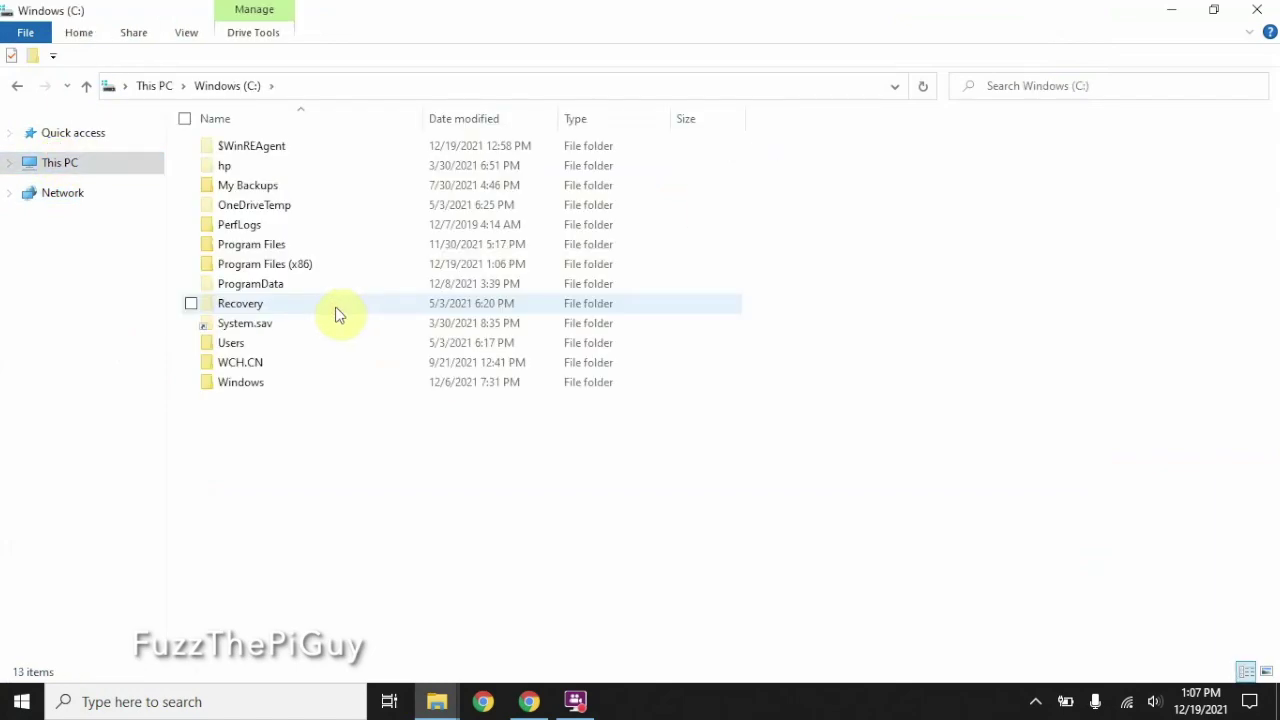
{"action": "left_click", "coordinate": [280, 265]}
{"action": "double_click", "coordinate": [279, 268]}
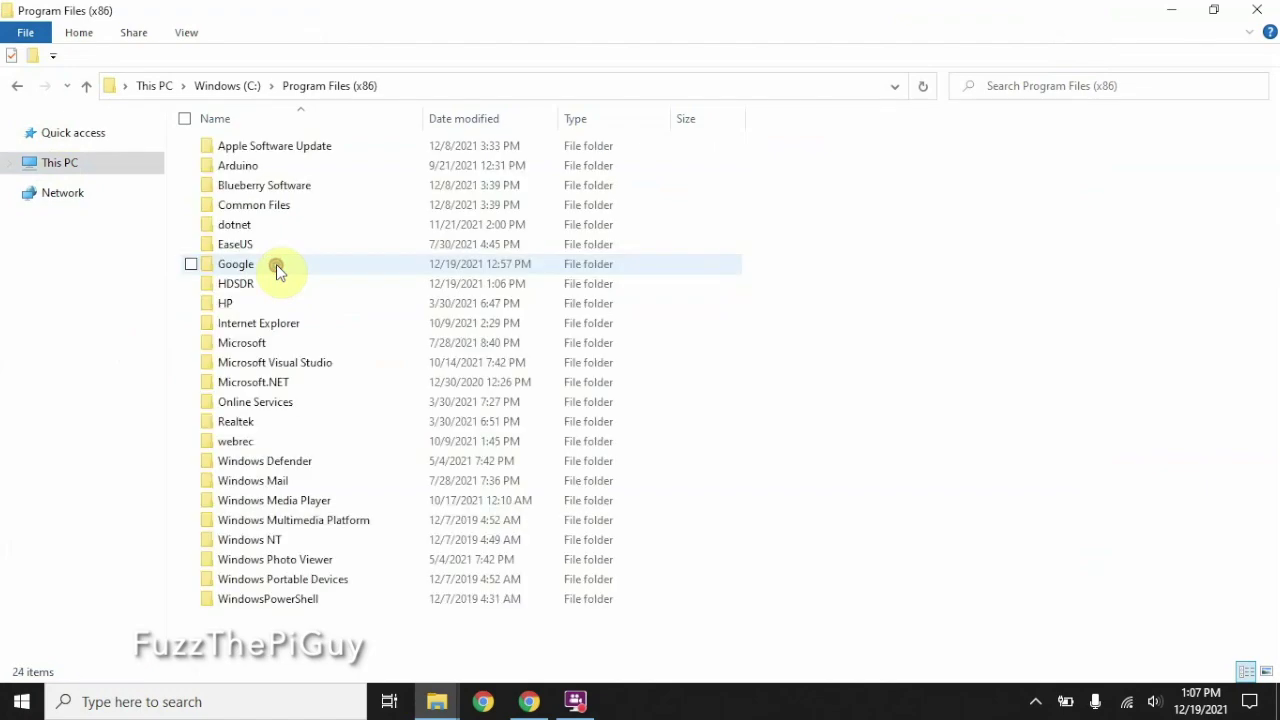
{"action": "double_click", "coordinate": [225, 291]}
{"action": "right_click", "coordinate": [268, 362]}
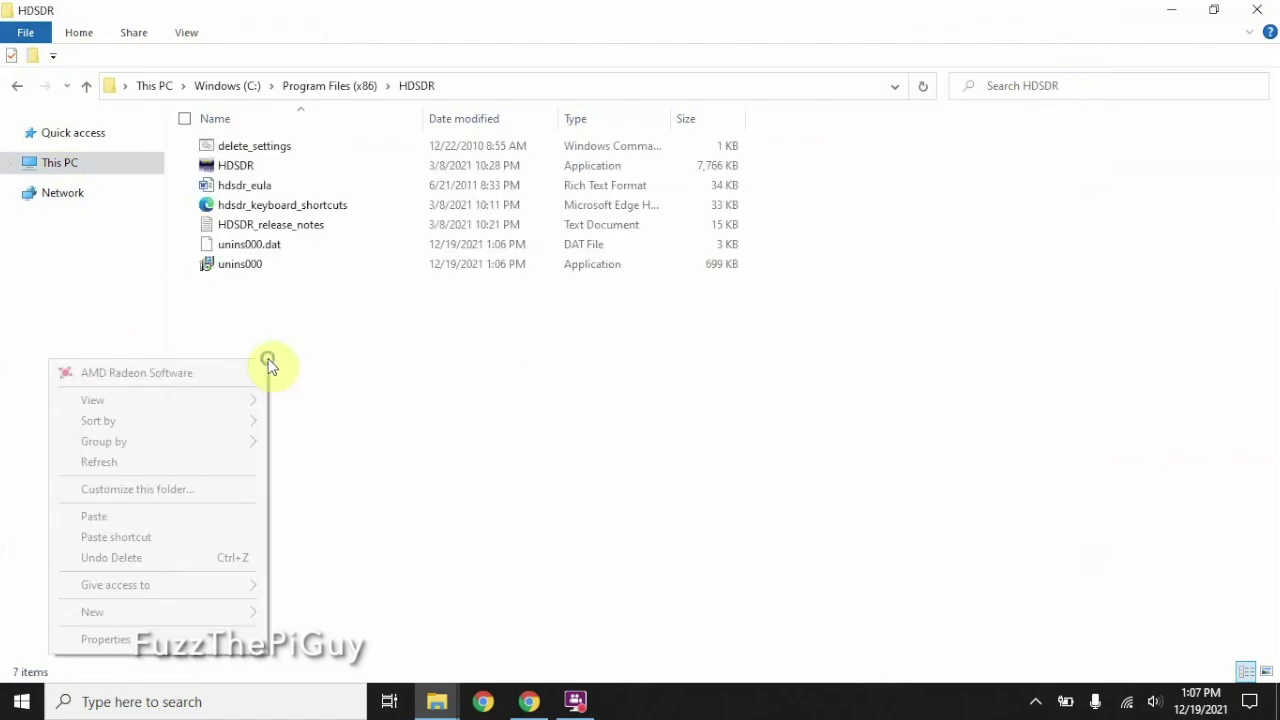
{"action": "left_click", "coordinate": [155, 516]}
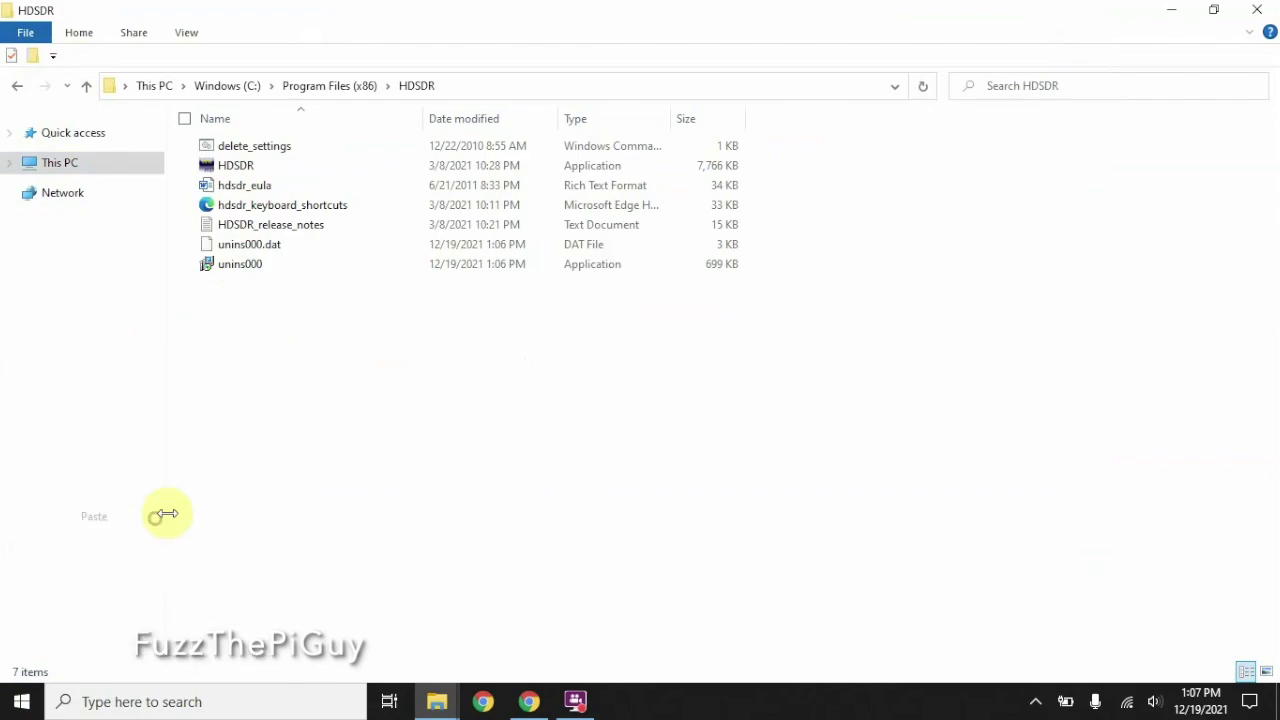
{"action": "left_click", "coordinate": [337, 266]}
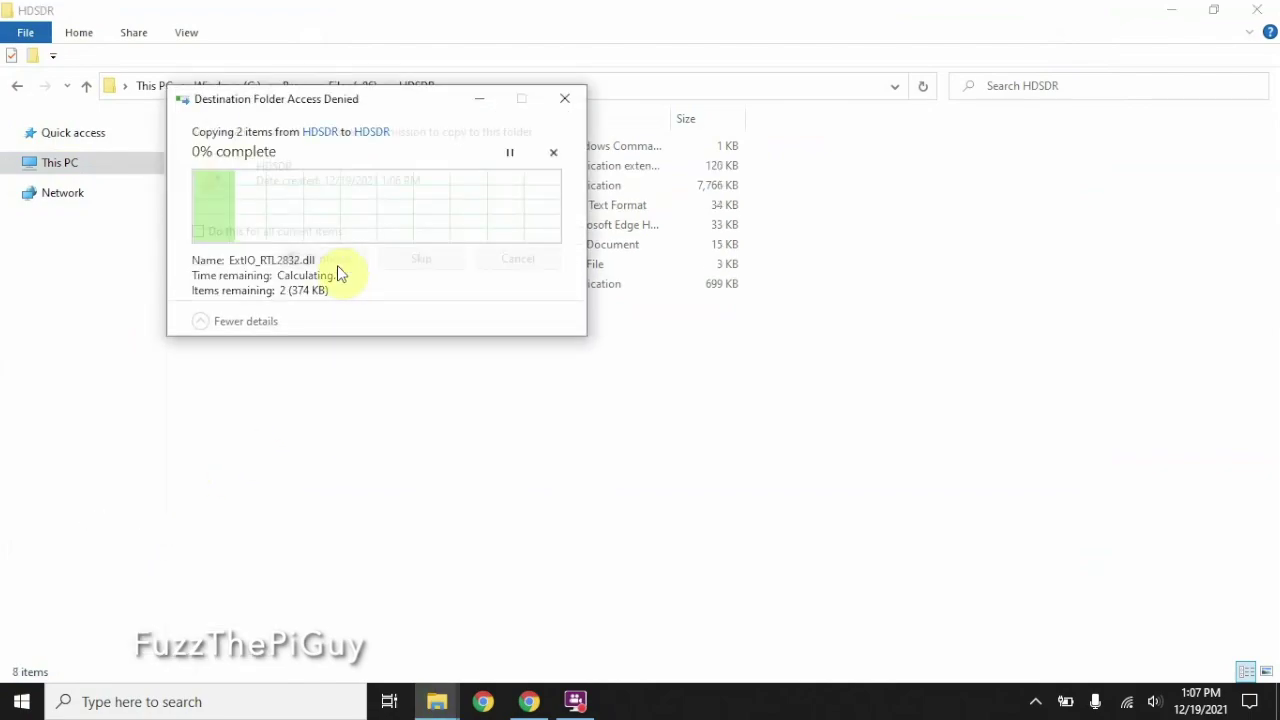
{"action": "left_click", "coordinate": [329, 258]}
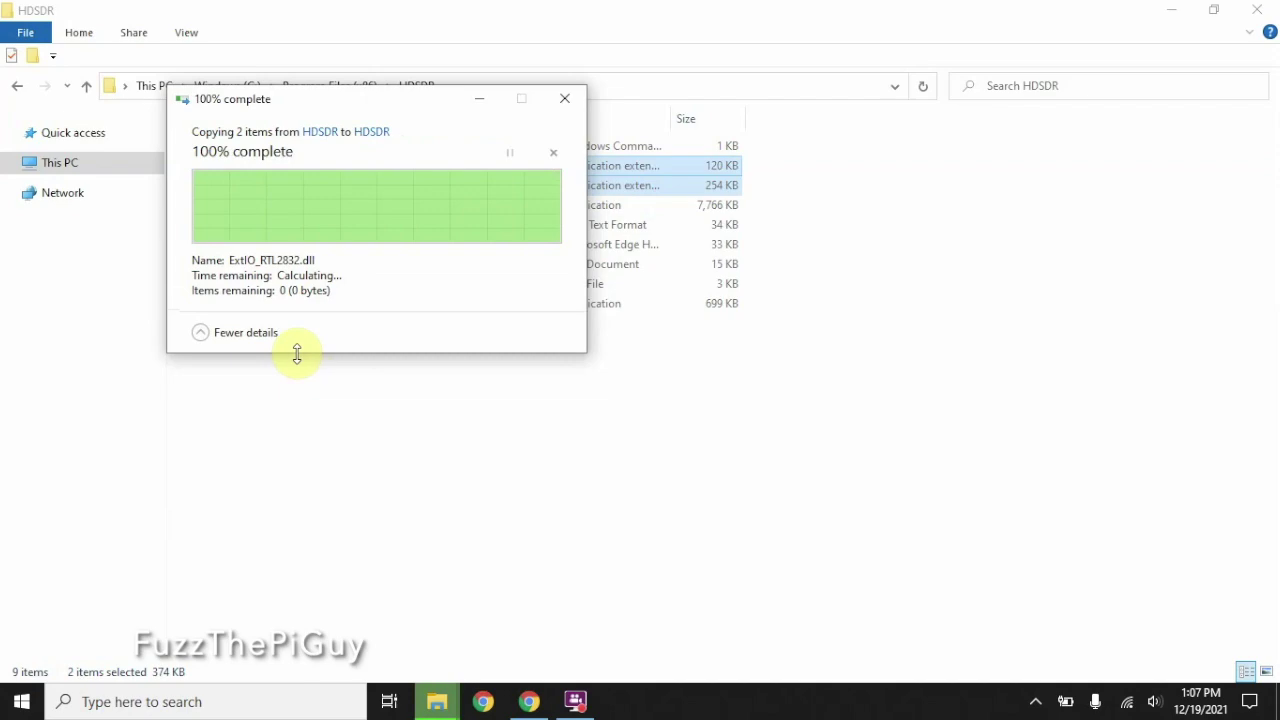
{"action": "left_click", "coordinate": [508, 497]}
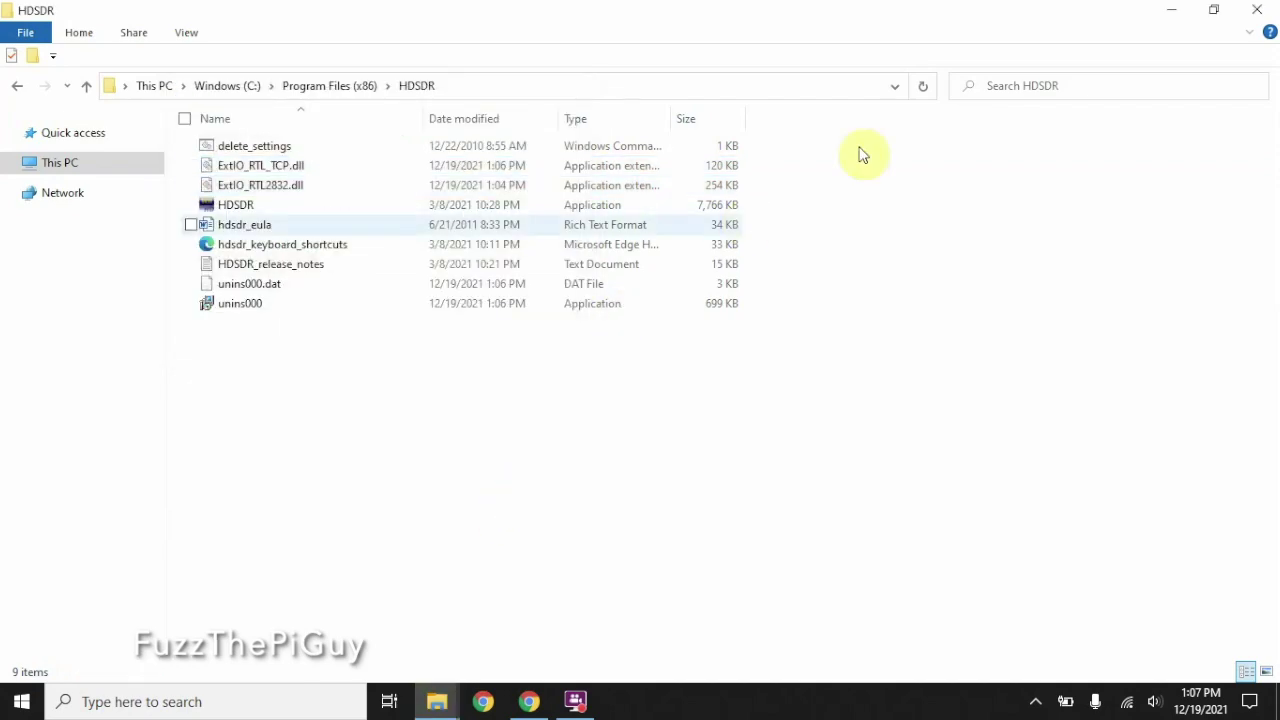
- Close the Program Files HDSDR folder and launch HDSDR from the desktop icon
{"action": "left_click", "coordinate": [1263, 12]}
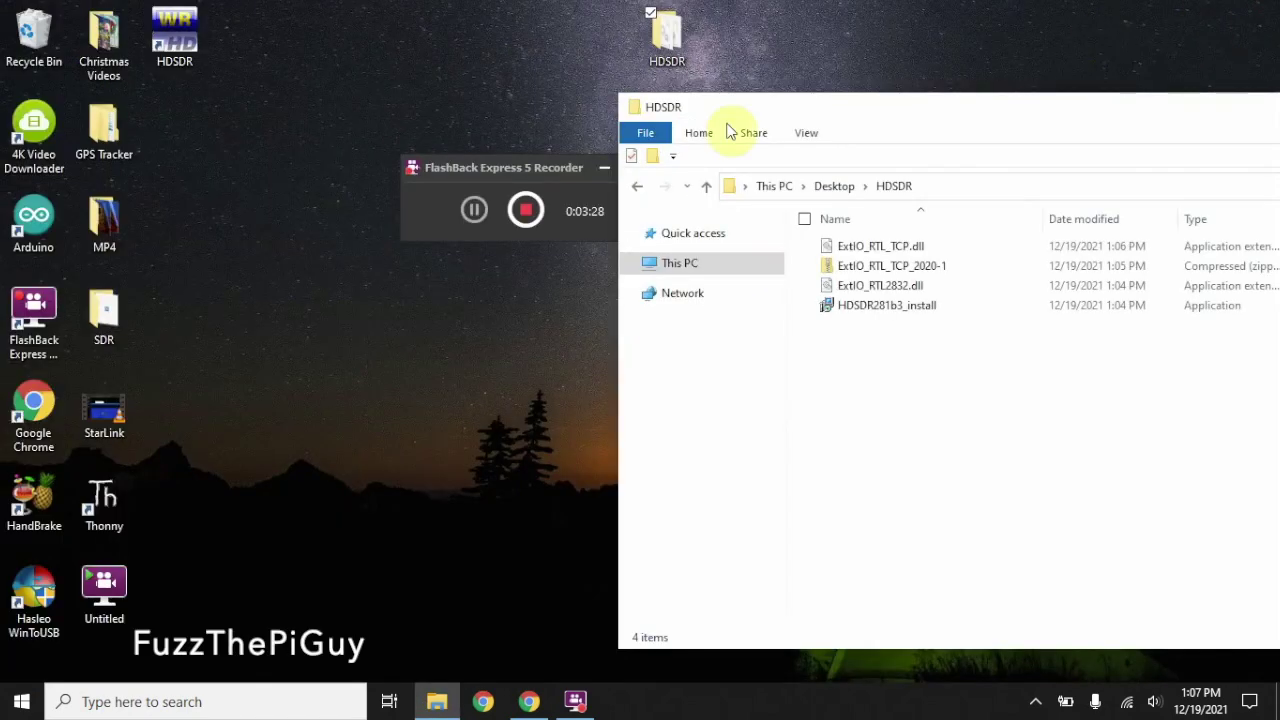
{"action": "double_click", "coordinate": [183, 44]}
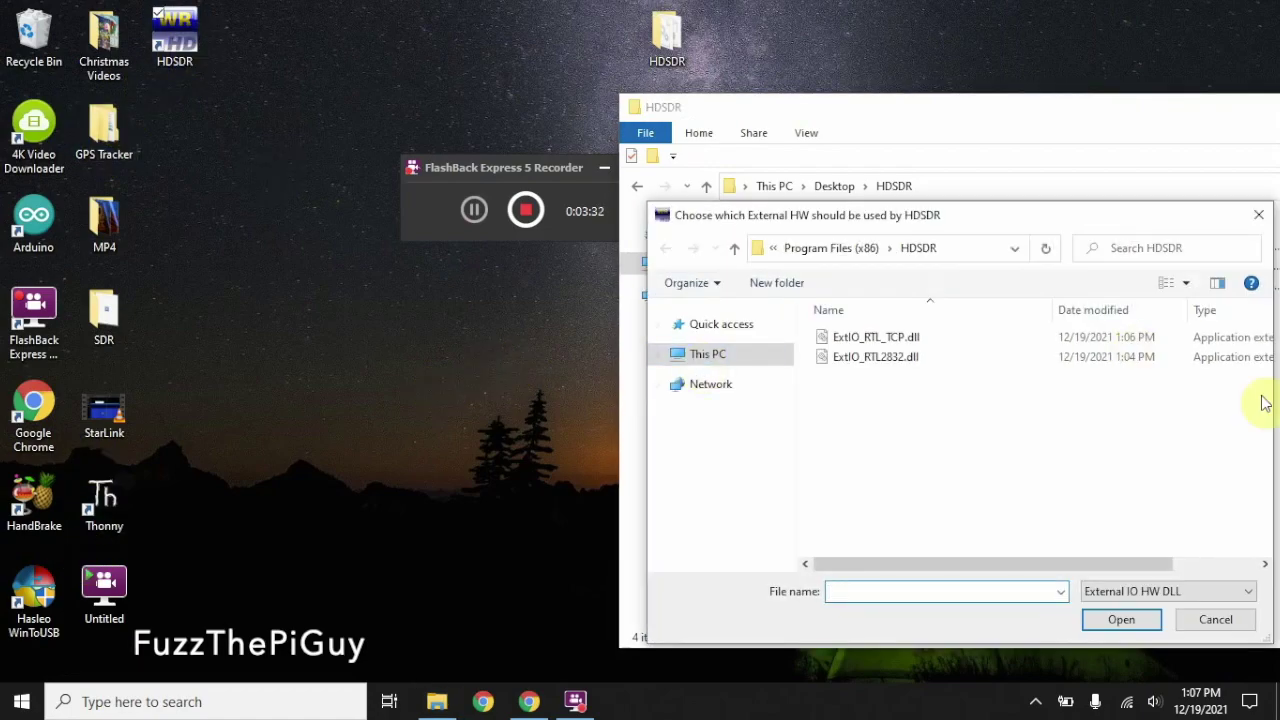
{"action": "left_click", "coordinate": [903, 112]}
{"action": "double_click", "coordinate": [903, 112]}
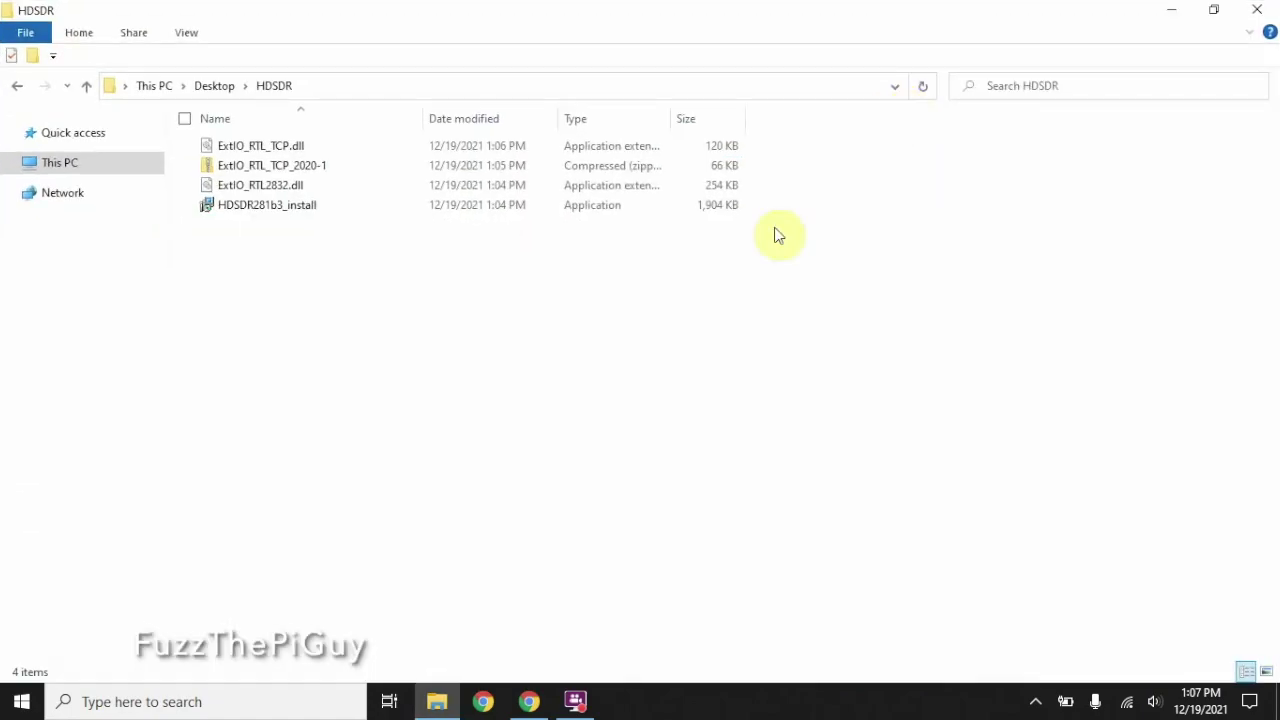
{"action": "mouse_move", "coordinate": [520, 708]}
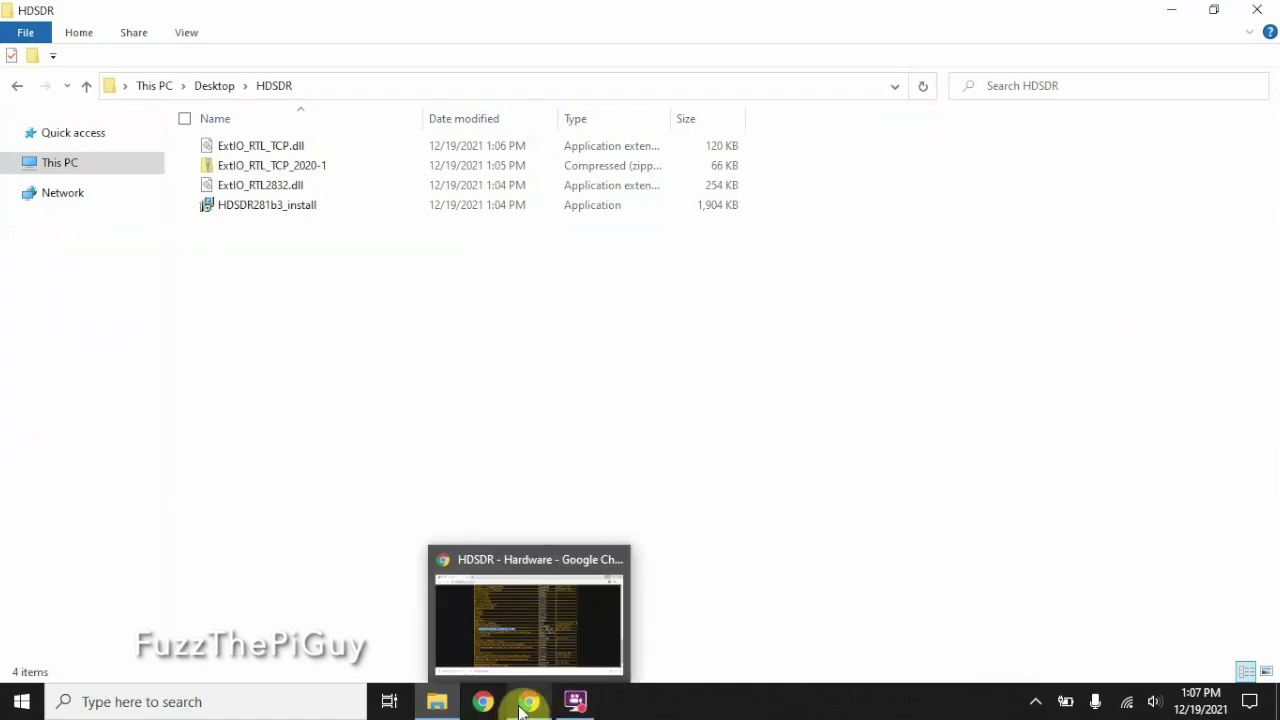
{"action": "mouse_move", "coordinate": [460, 712]}
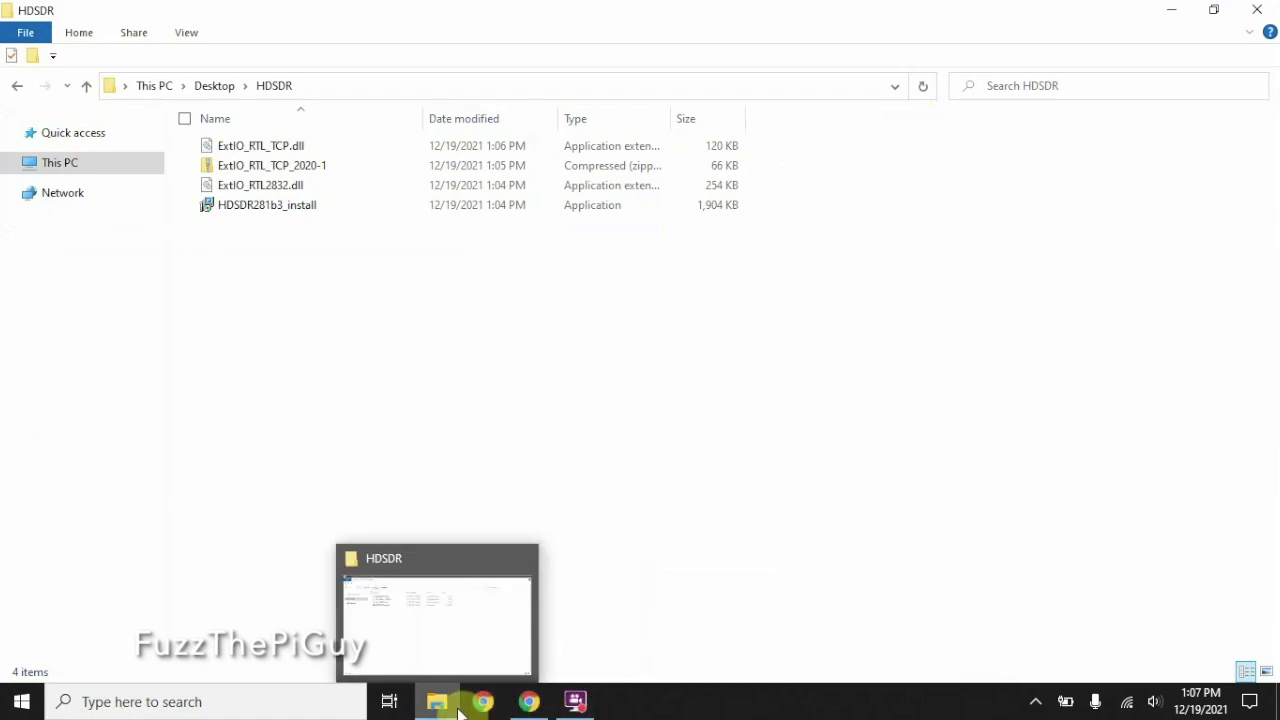
{"action": "left_click", "coordinate": [458, 650]}
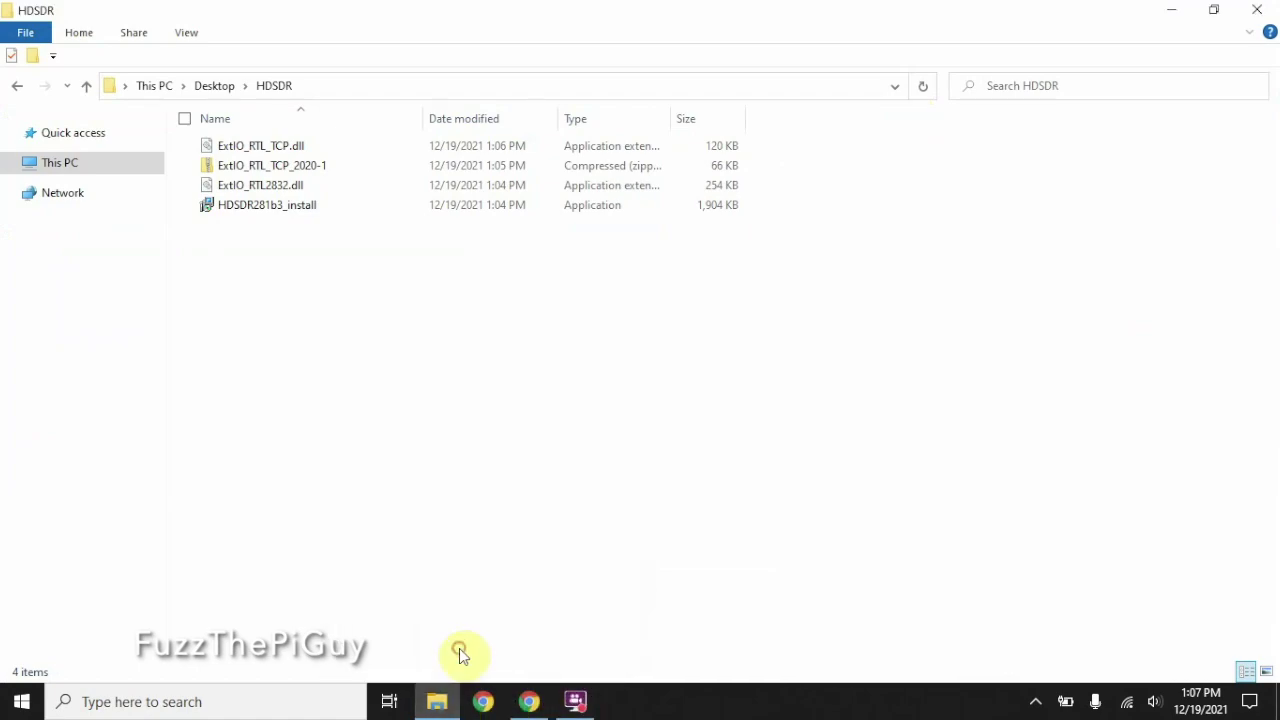
- Choose ExtIO_RTL2832.dll in the External HW dialog and load it
{"action": "left_click", "coordinate": [1160, 14]}
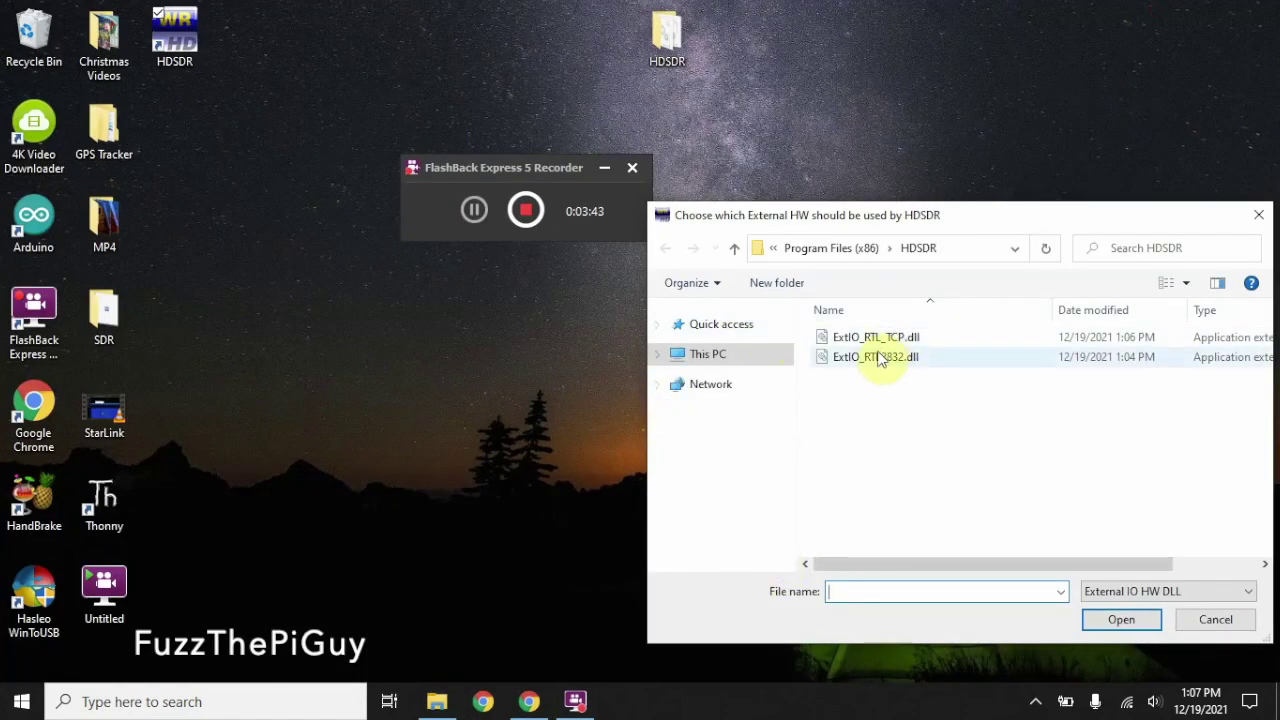
{"action": "left_click", "coordinate": [875, 362]}
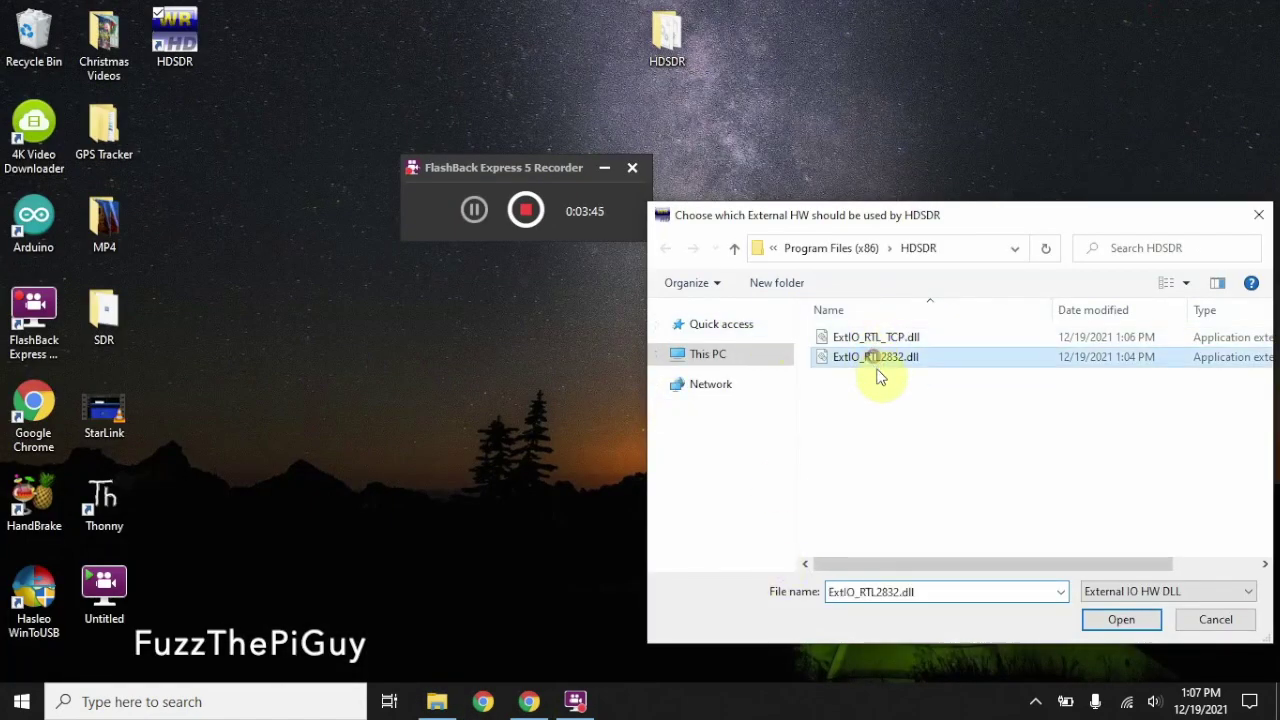
{"action": "left_click", "coordinate": [1115, 624]}
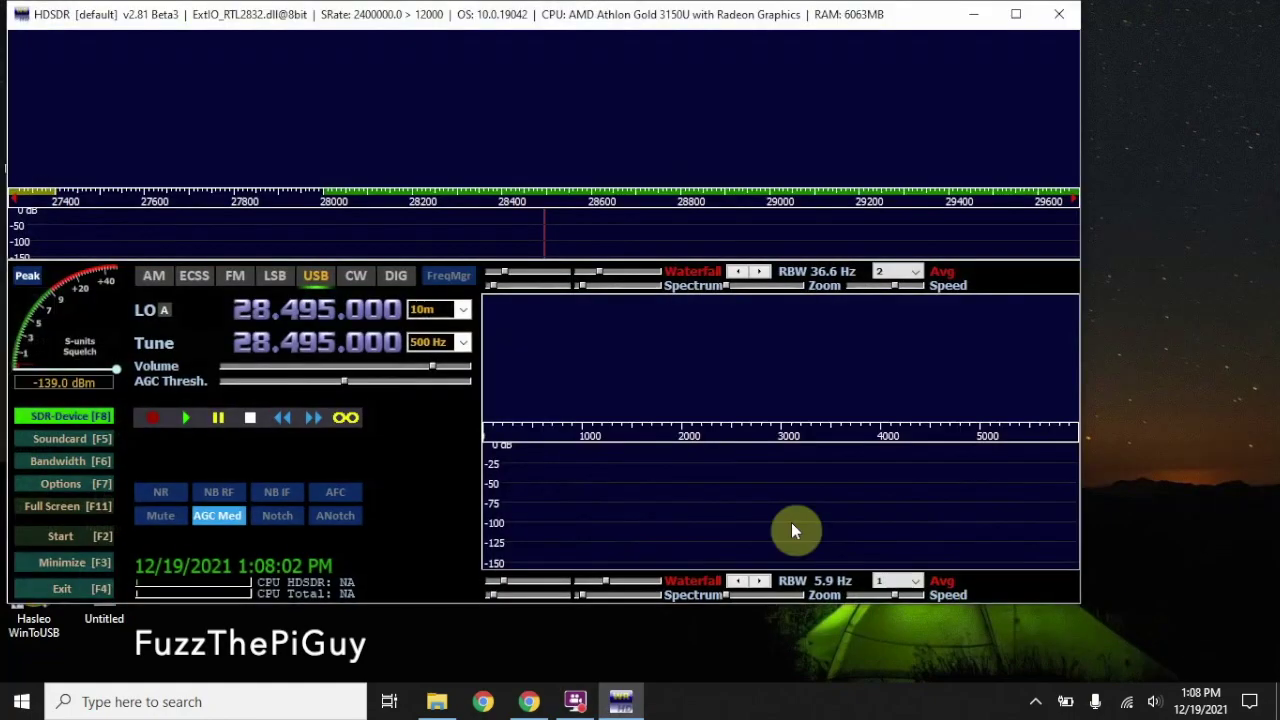
- Maximize HDSDR, stop reception, and verify the RTL2832 device is the Realtek RTL2838UHIDIR dongle
{"action": "double_click", "coordinate": [648, 18]}
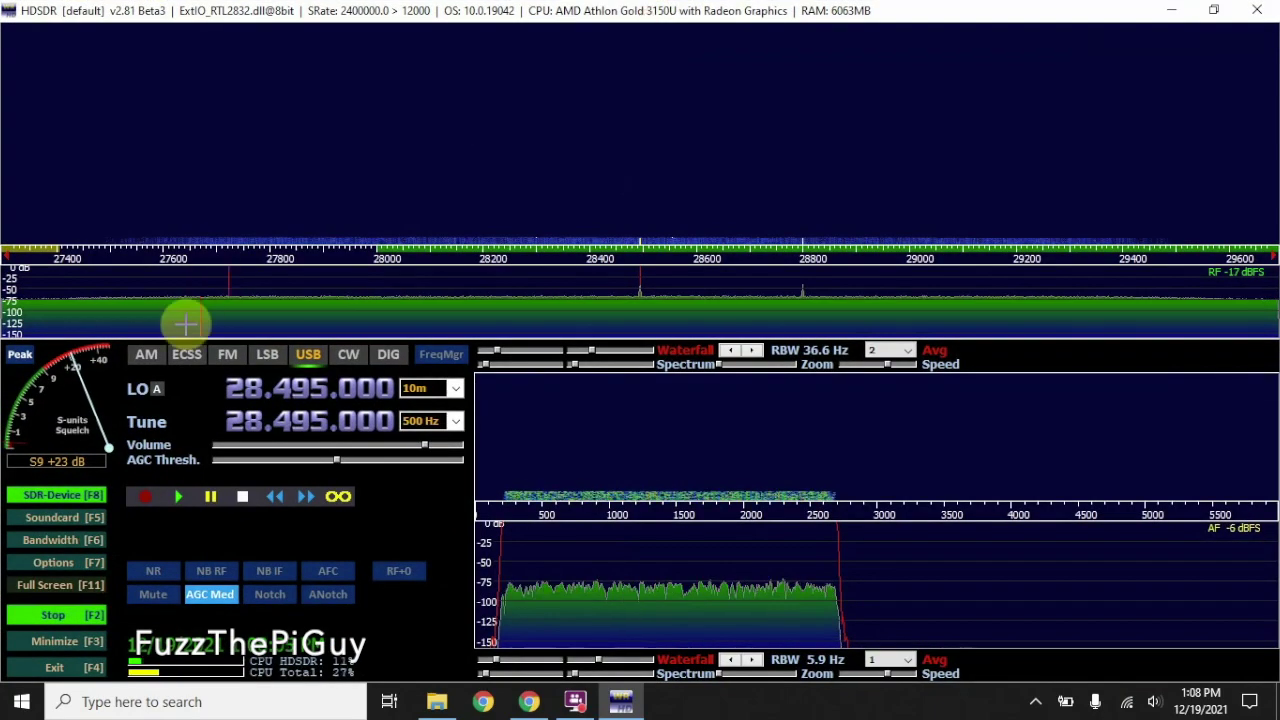
{"action": "left_click", "coordinate": [55, 612]}
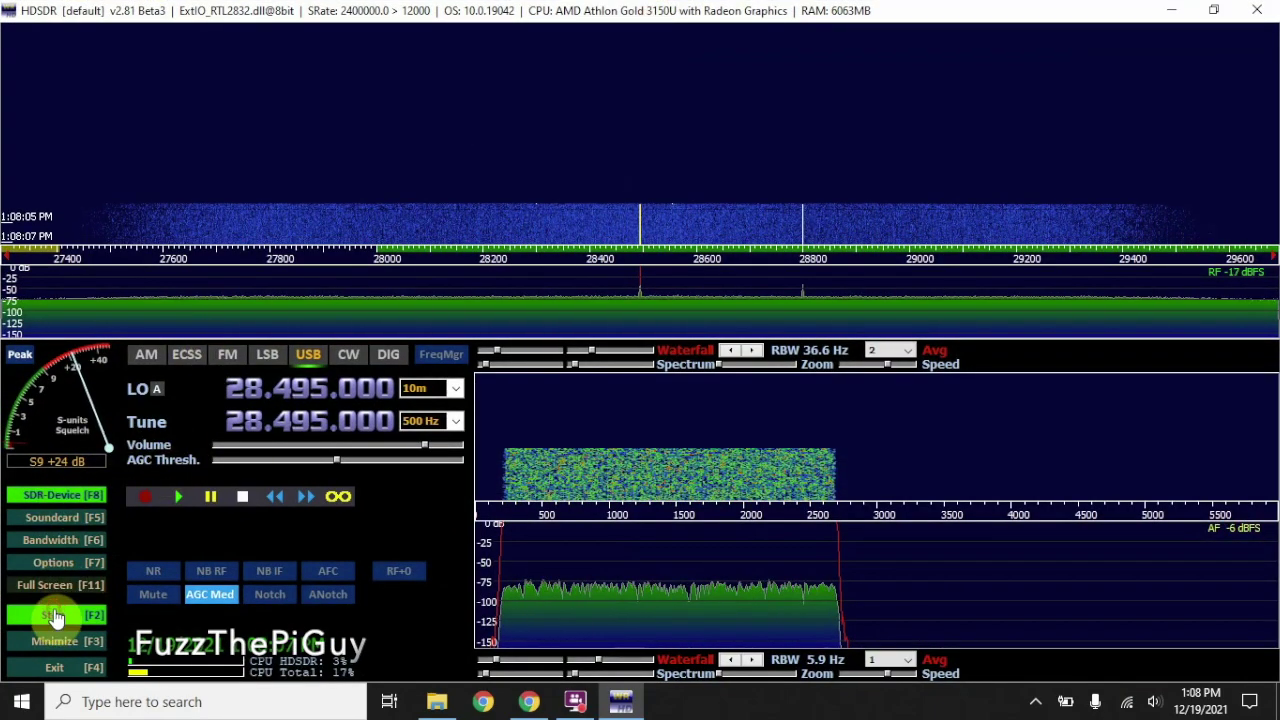
{"action": "left_click", "coordinate": [57, 496]}
{"action": "left_click", "coordinate": [607, 255]}
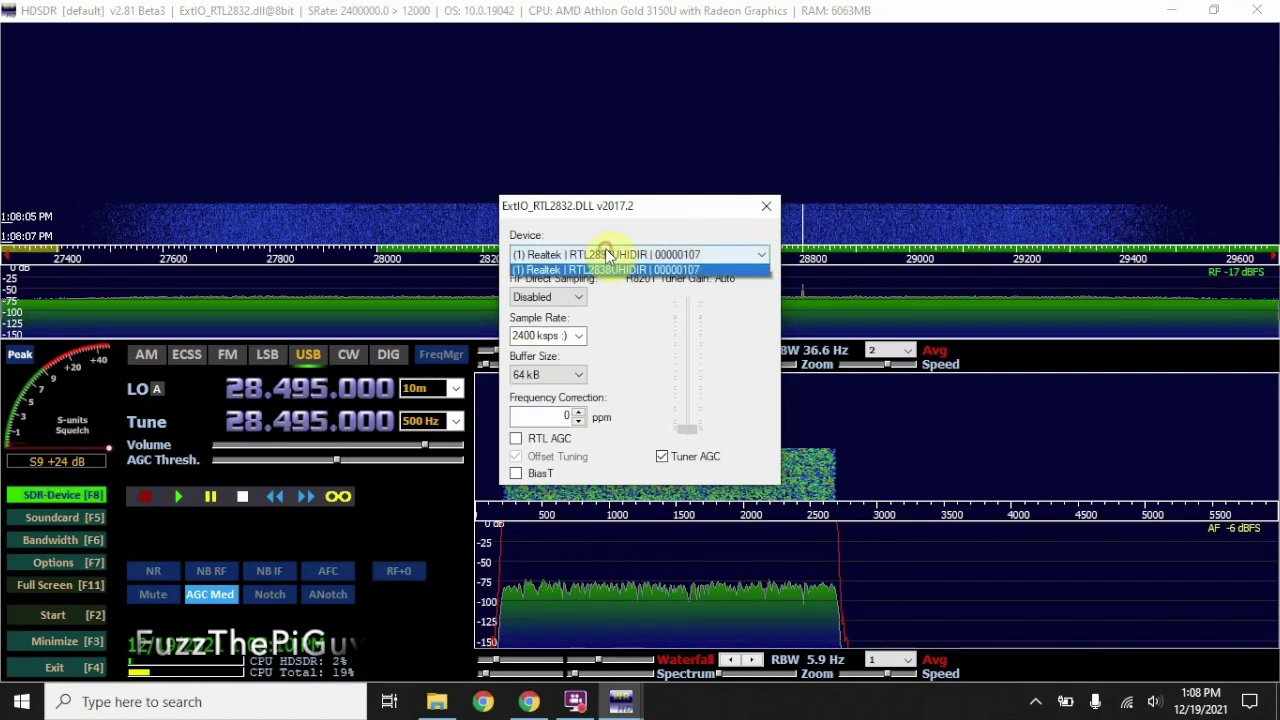
{"action": "left_click", "coordinate": [607, 255]}
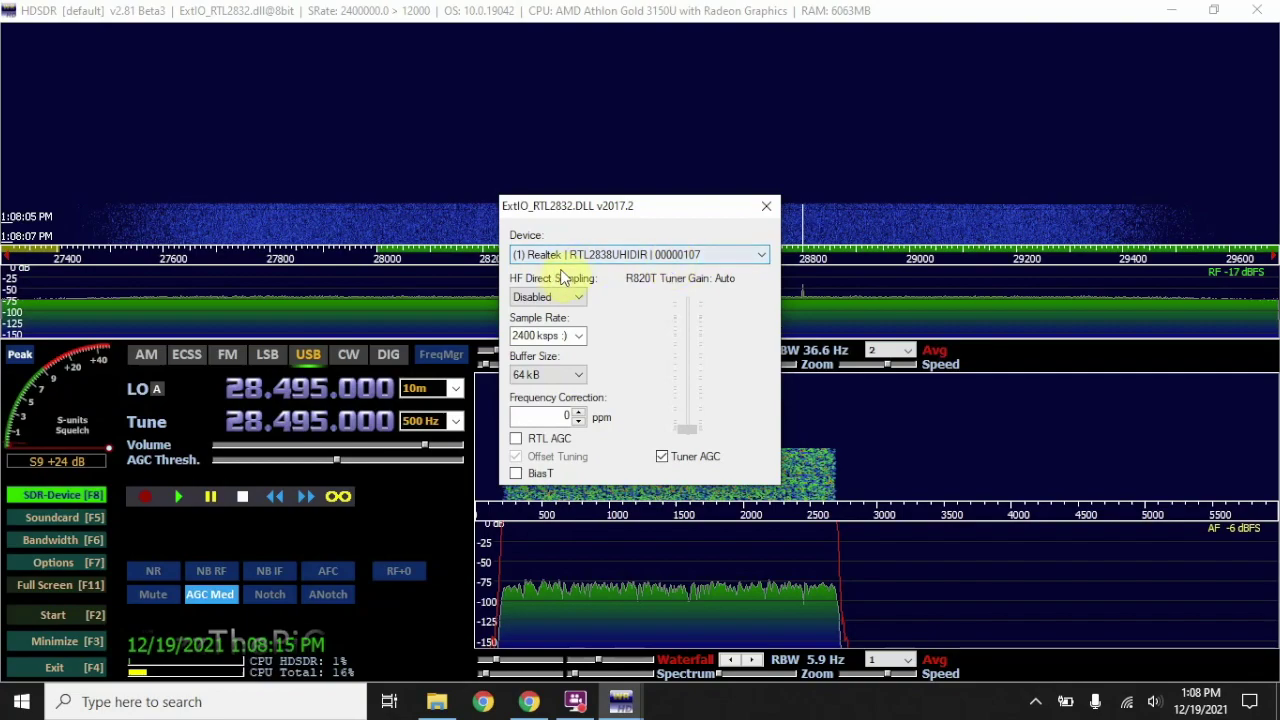
{"action": "left_click", "coordinate": [710, 445]}
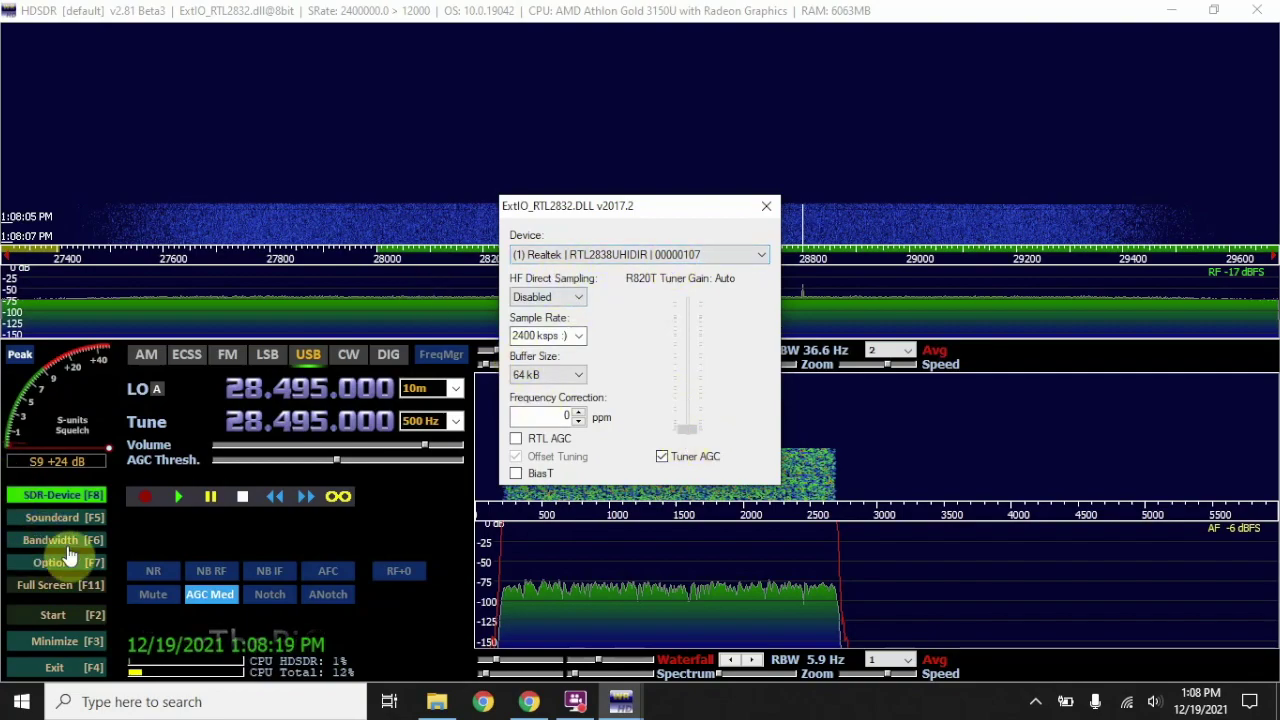
{"action": "left_click", "coordinate": [763, 210]}
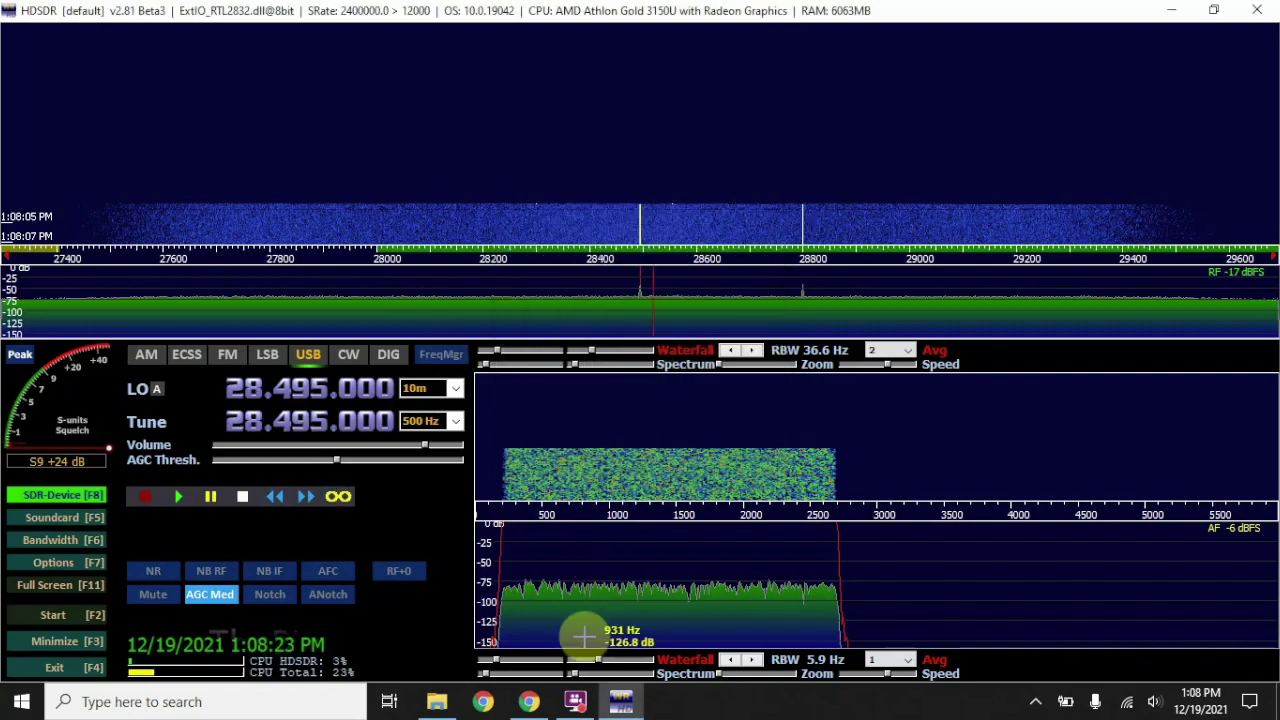
- Exit HDSDR, dismiss the Avast prompt, relaunch it and load ExtIO_RTL_TCP.dll as hardware
{"action": "left_click", "coordinate": [1171, 10]}
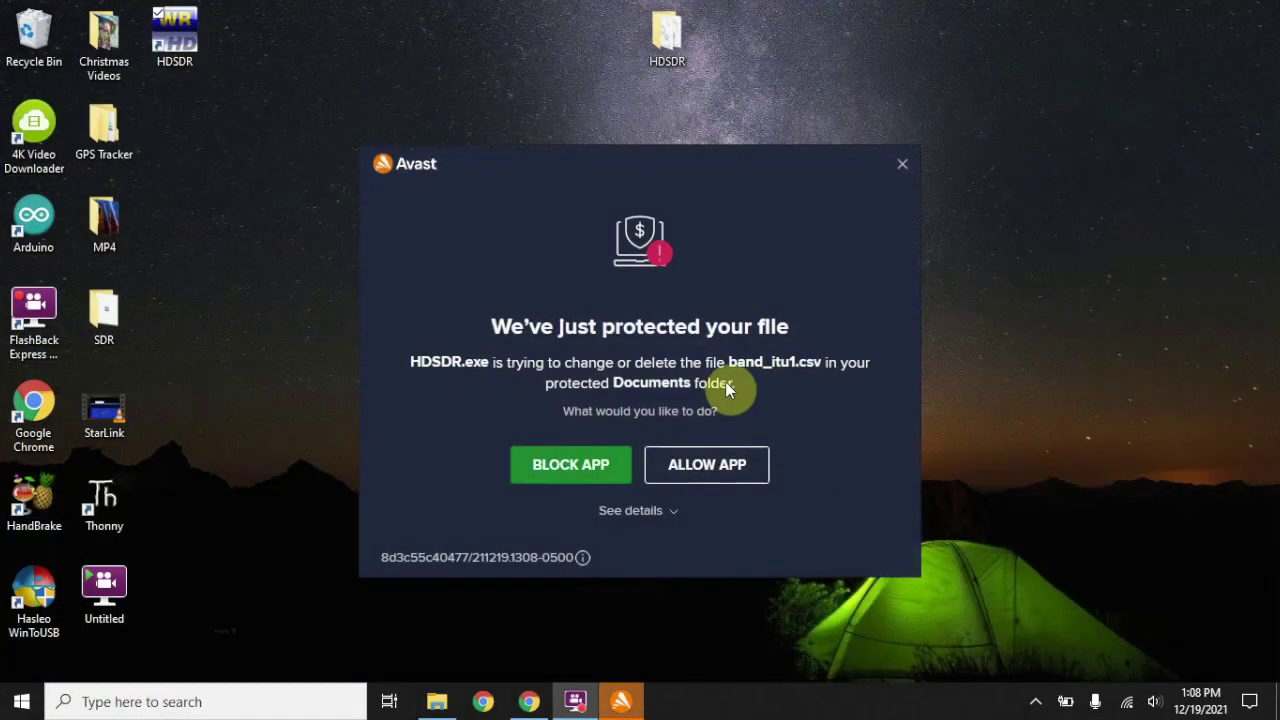
{"action": "left_click", "coordinate": [905, 162]}
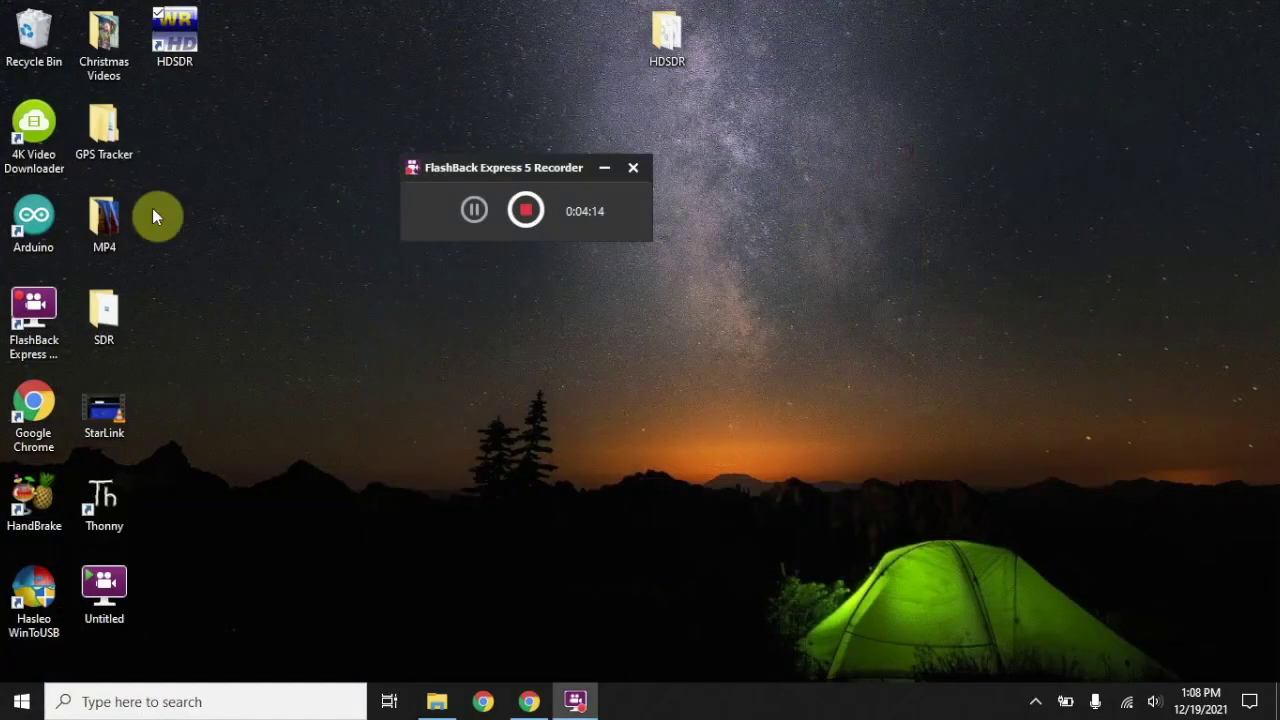
{"action": "double_click", "coordinate": [194, 45]}
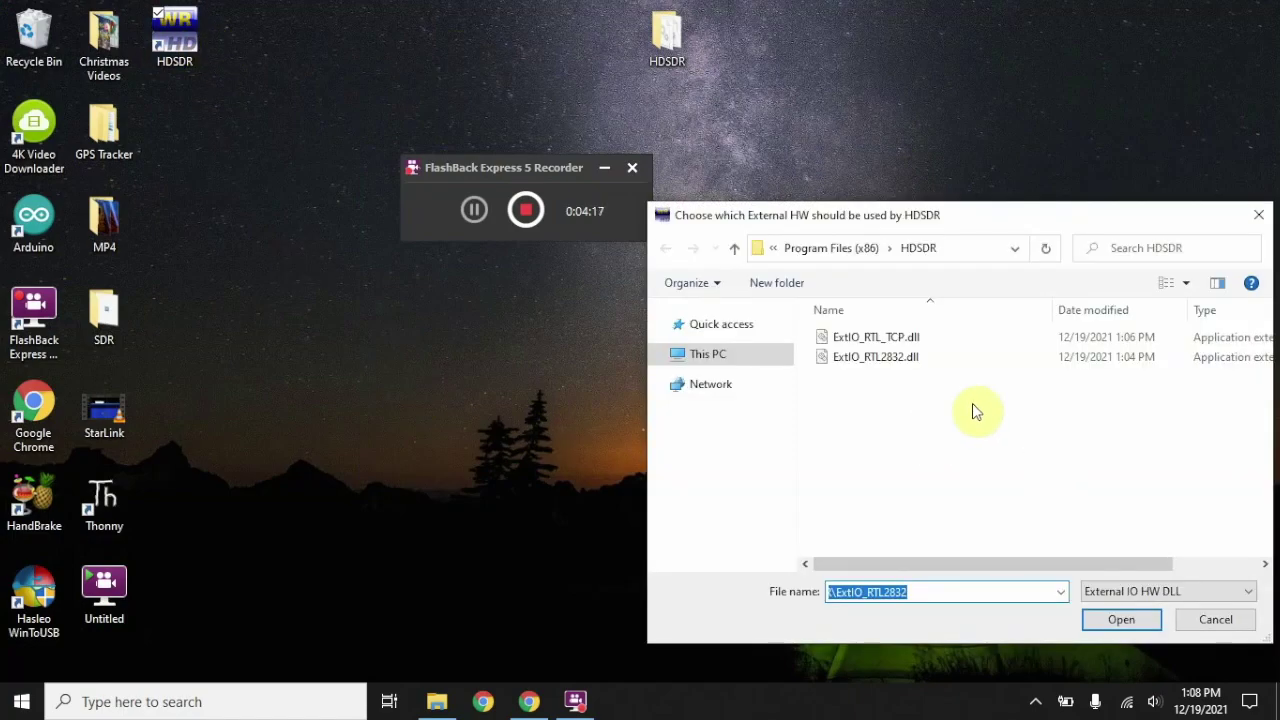
{"action": "double_click", "coordinate": [871, 337]}
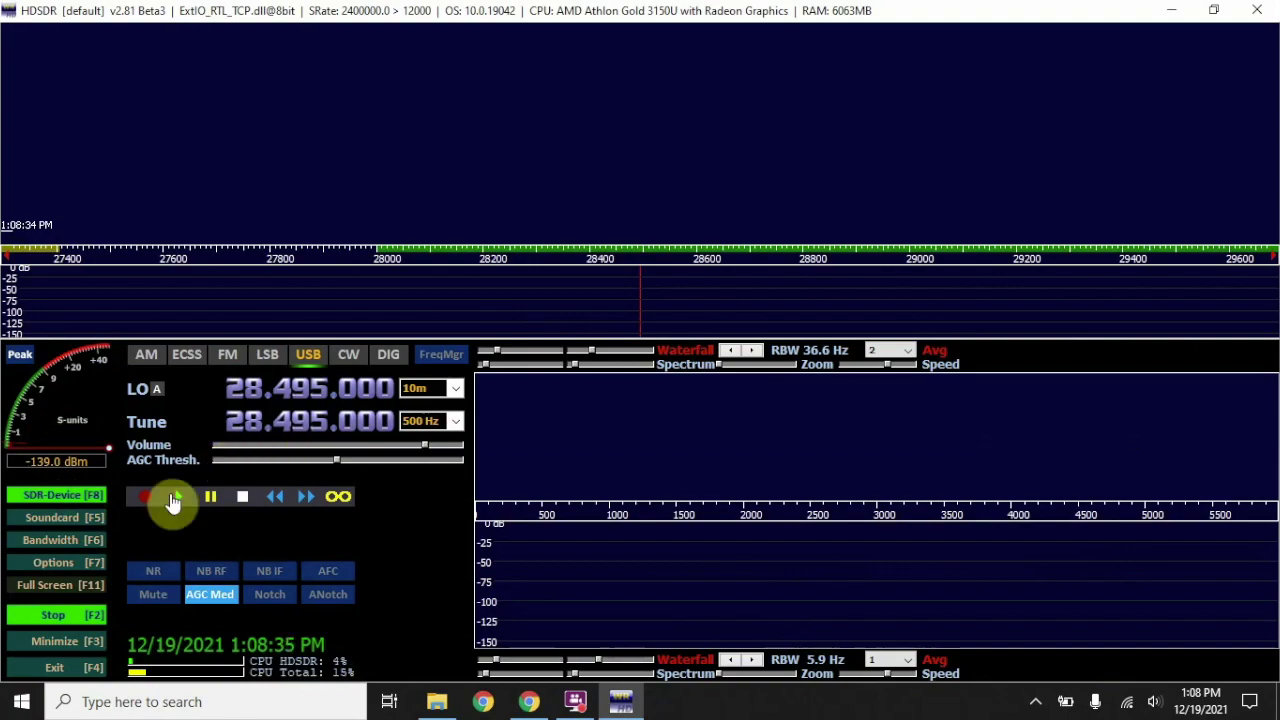
{"action": "left_click", "coordinate": [70, 498]}
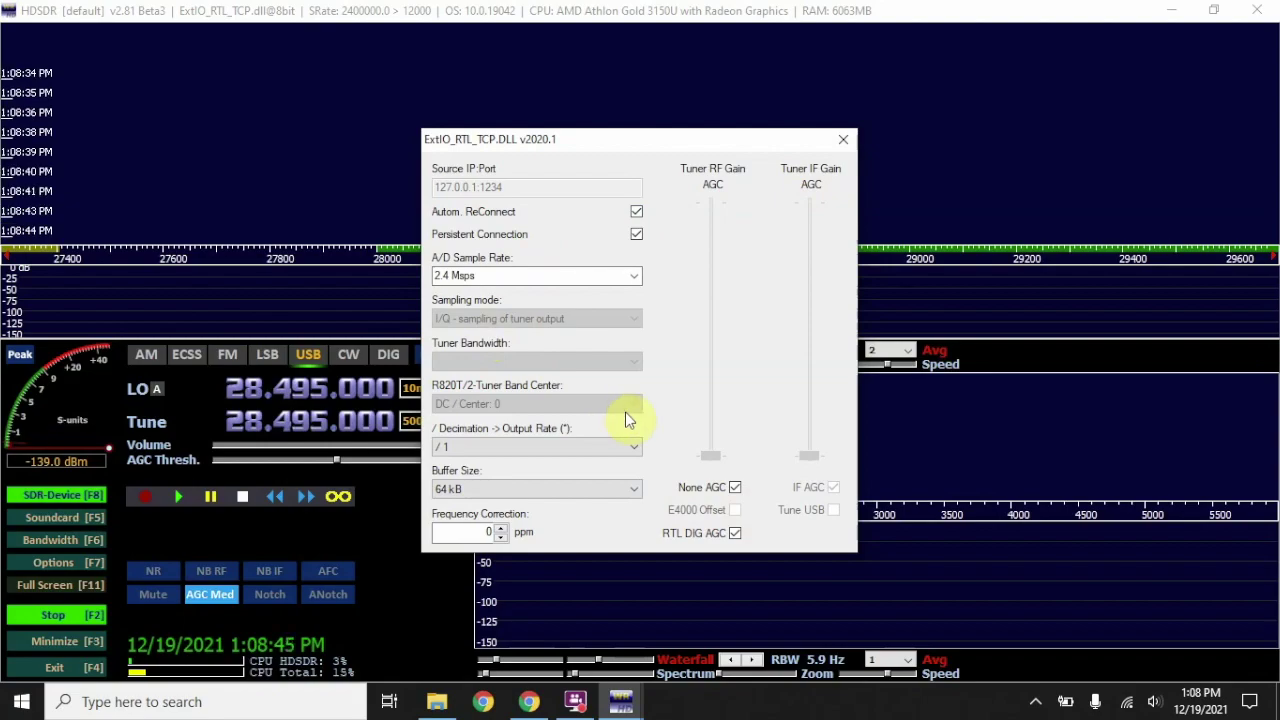
{"action": "left_click", "coordinate": [843, 139]}
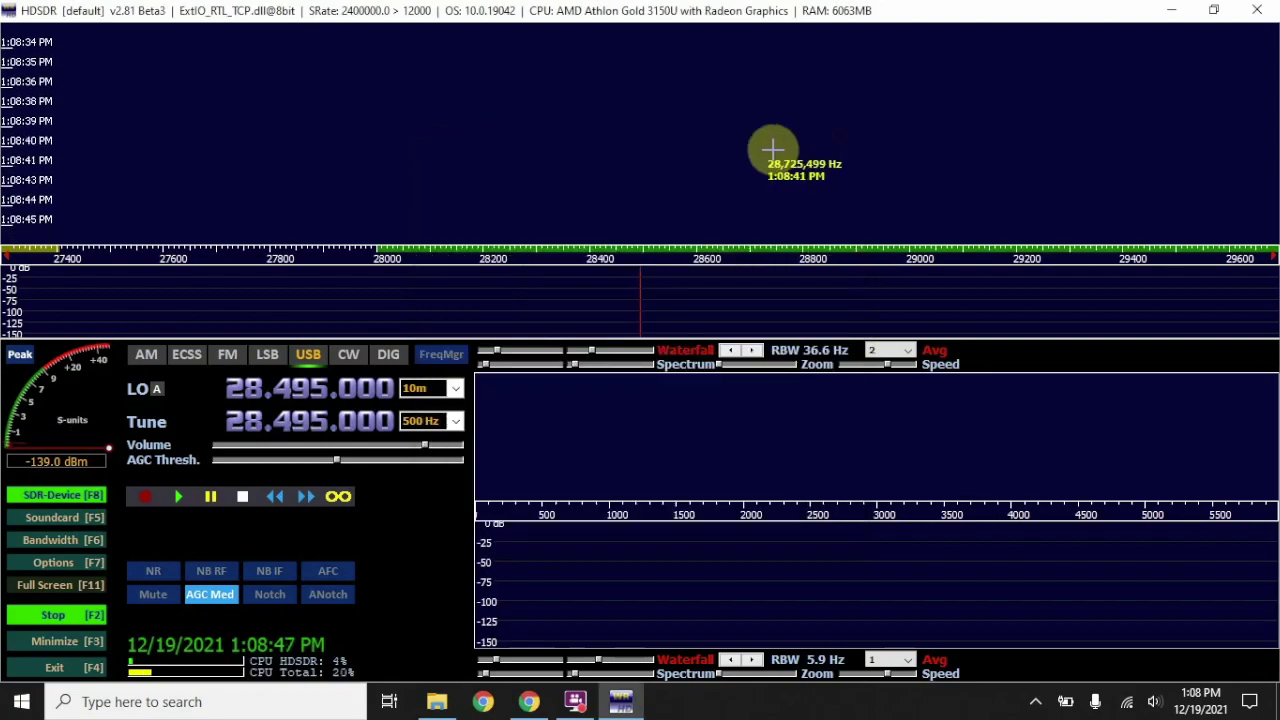